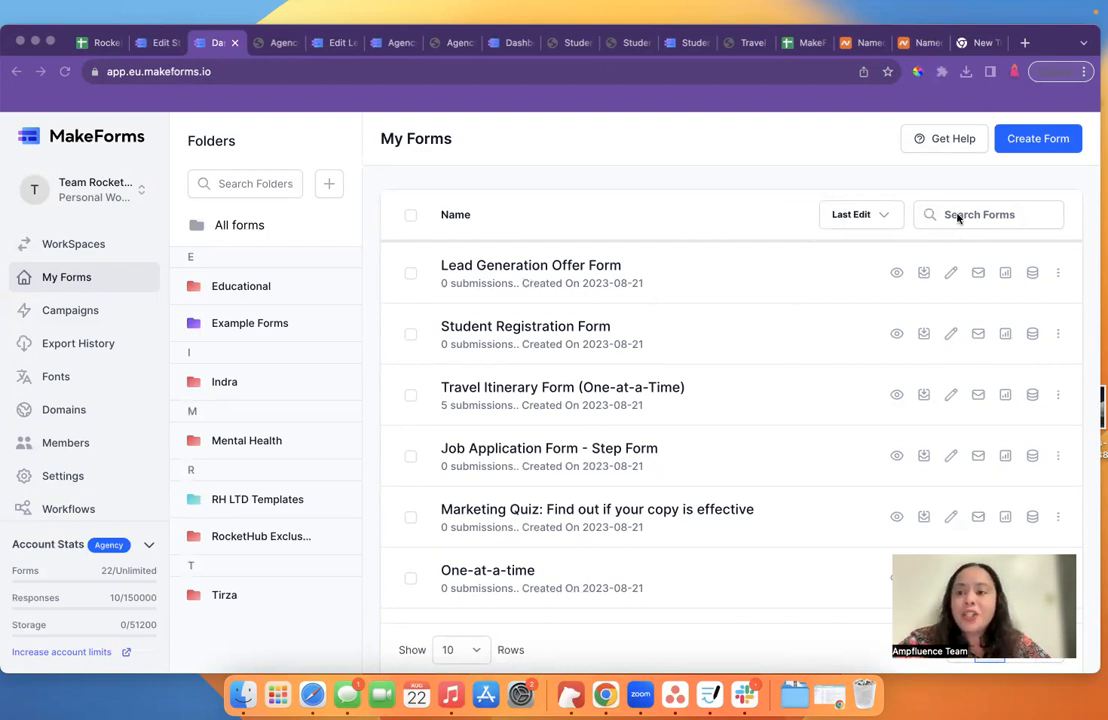
# Step: Start a new form with the AI Form Creator and name it "Agency Website Quote Form"
pyautogui.click(1035, 139)
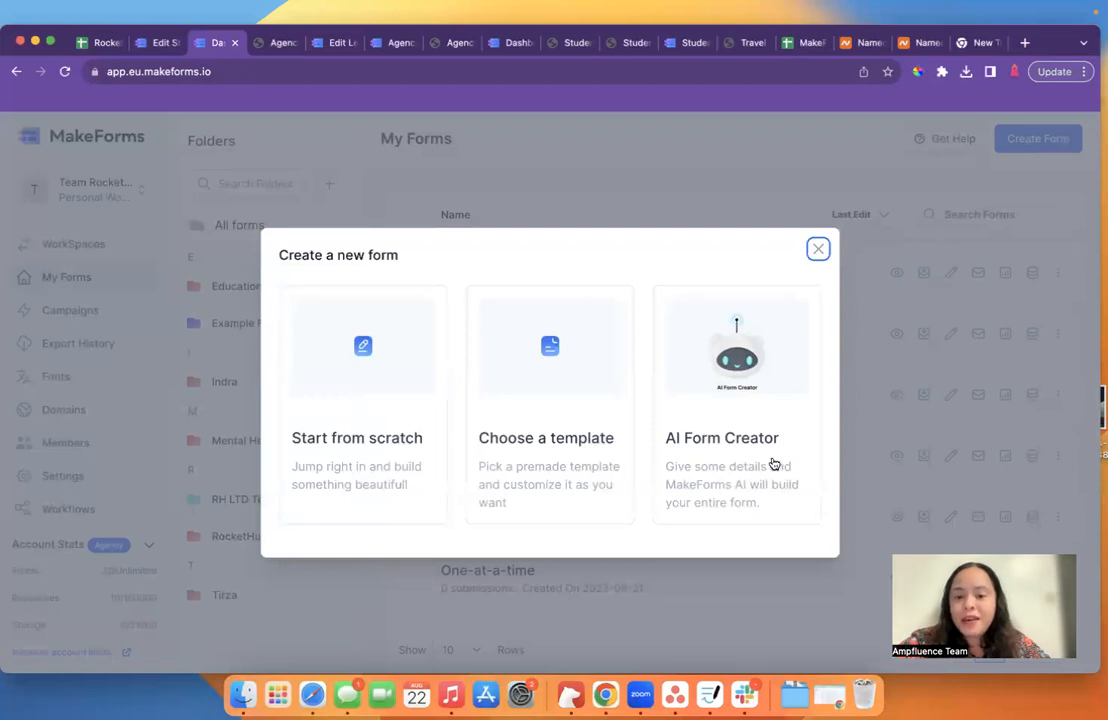
pyautogui.click(700, 378)
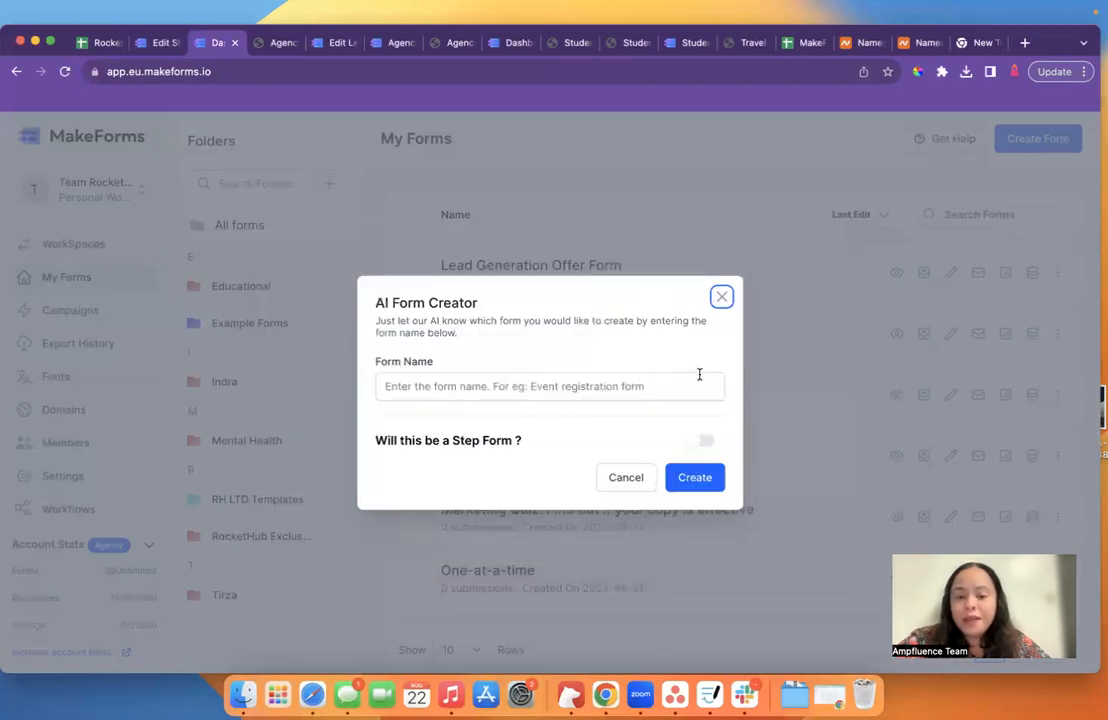
pyautogui.click(699, 376)
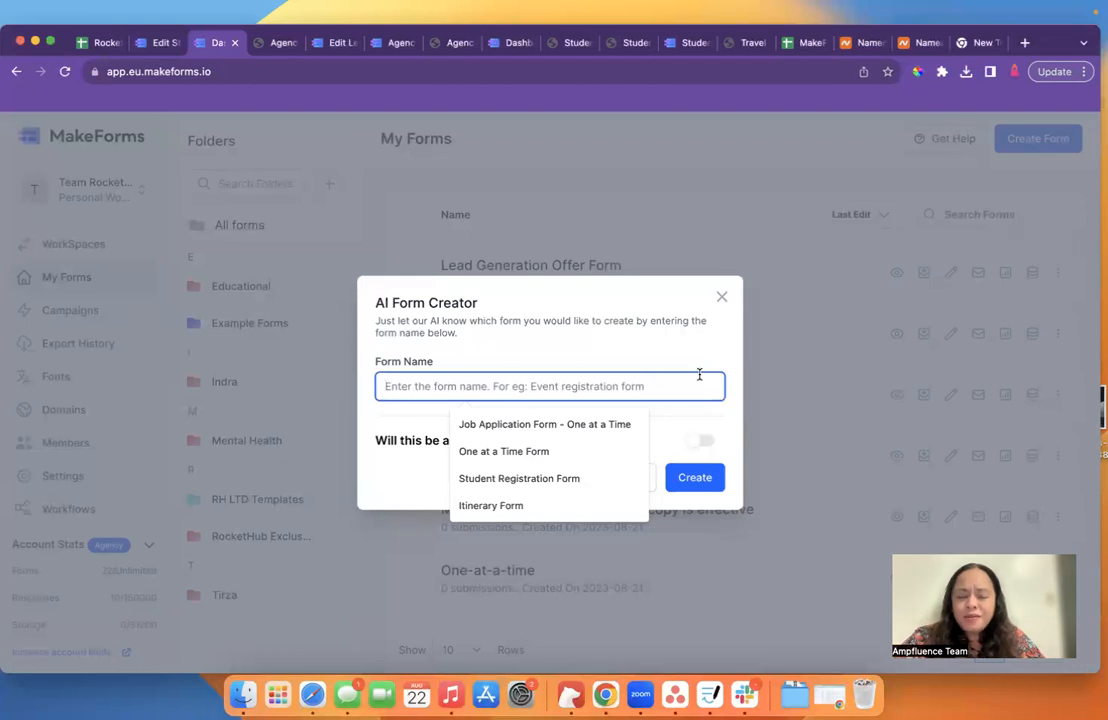
pyautogui.write('Agenc')
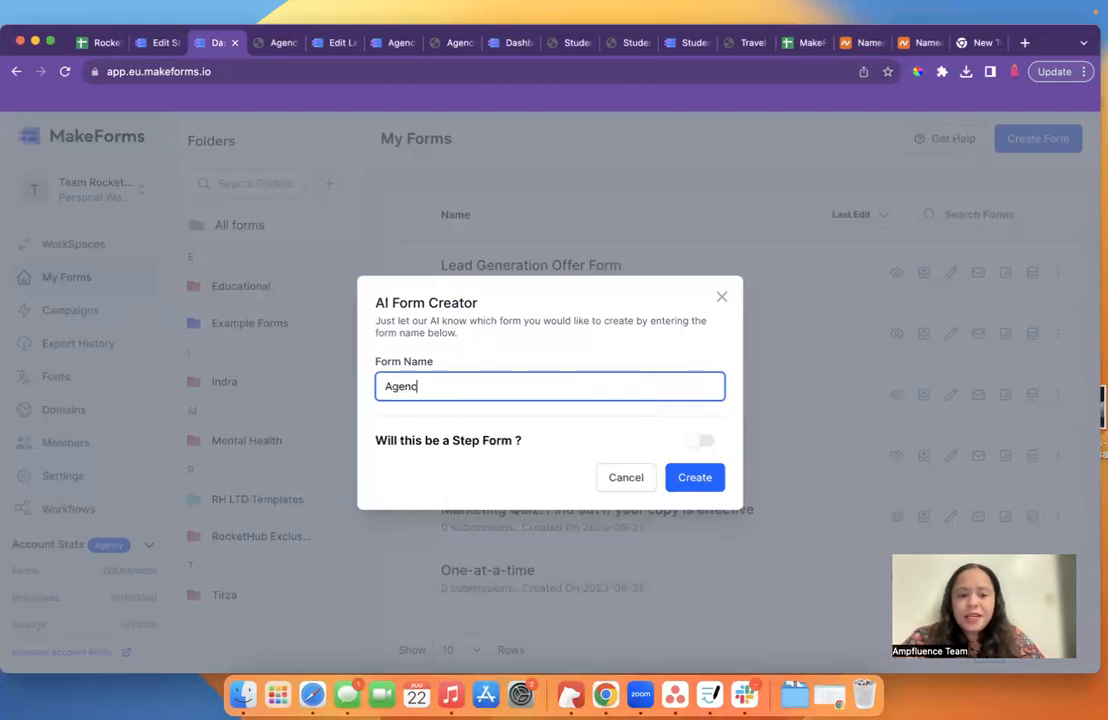
pyautogui.write('y Web')
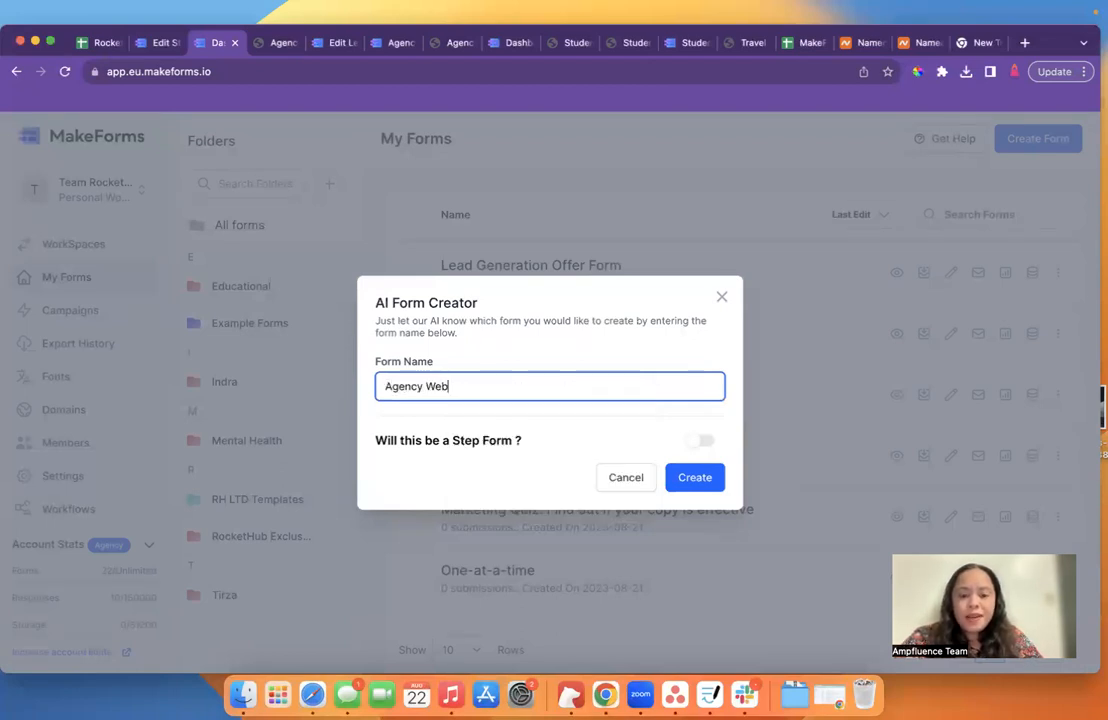
pyautogui.write('site Quote Form')
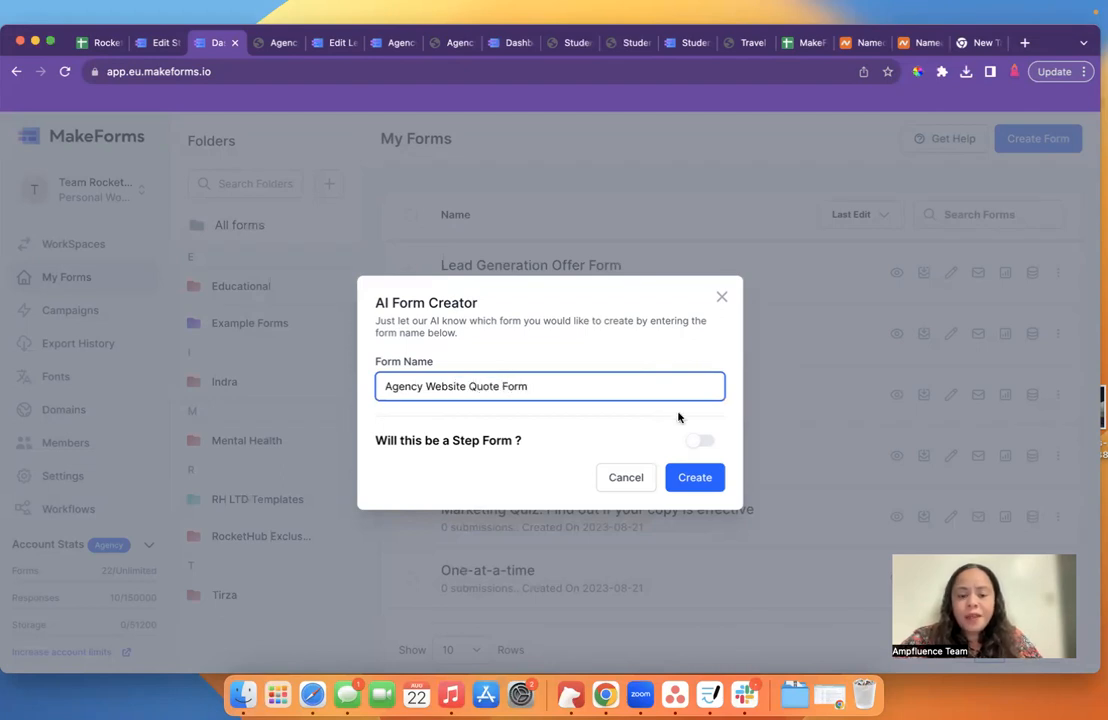
# Step: Make it a step form and name the first two steps "Personal Details" and "Website Design Details"
pyautogui.click(703, 440)
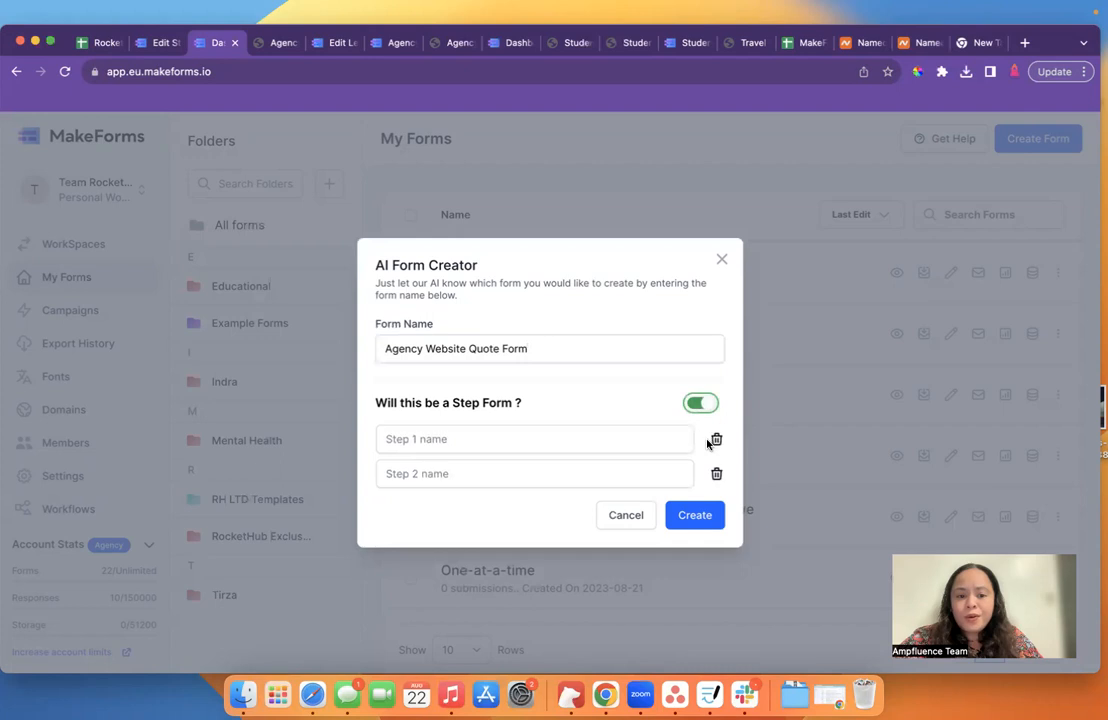
pyautogui.click(548, 431)
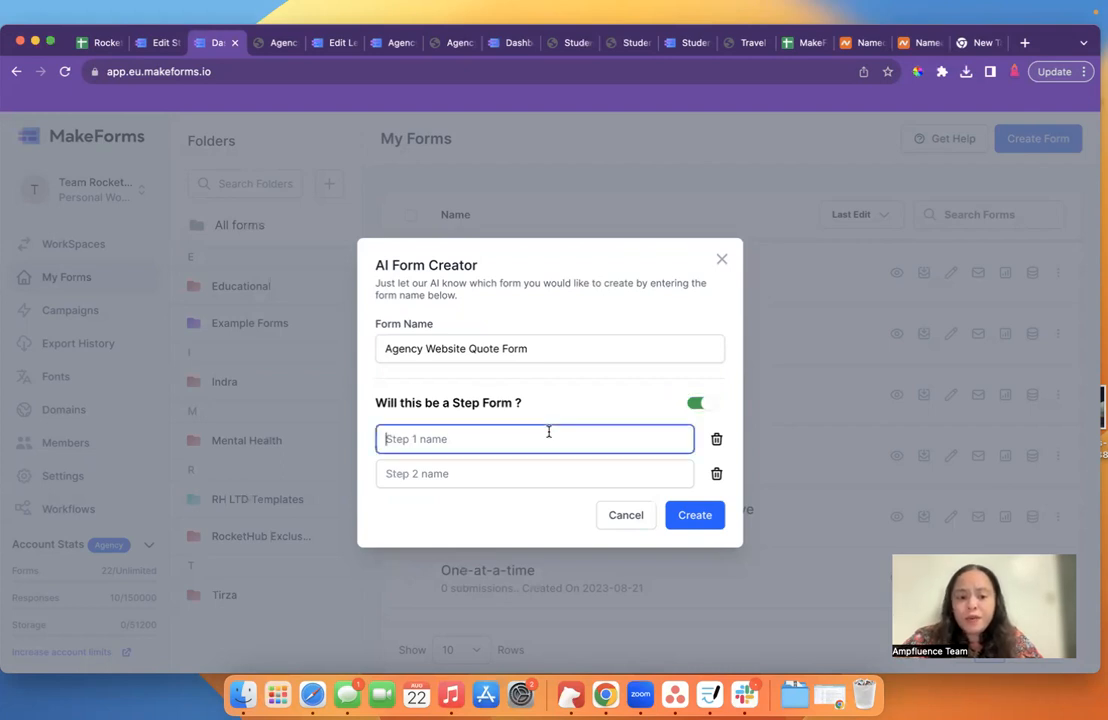
pyautogui.write('P')
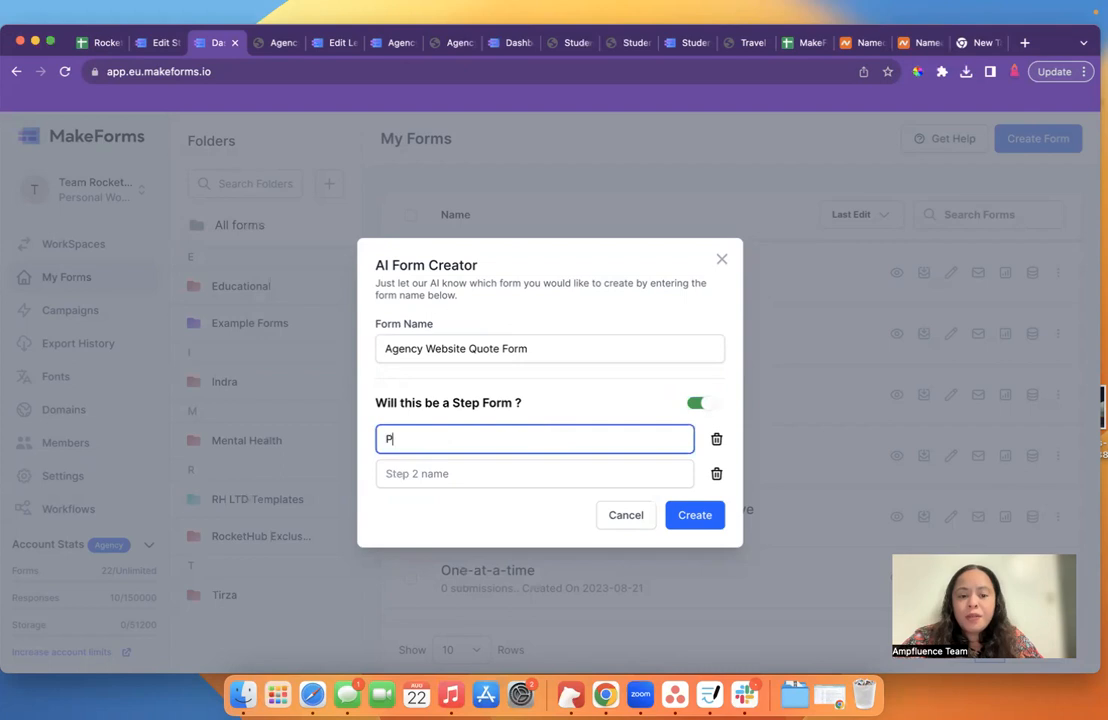
pyautogui.write('ersonal Desttails')
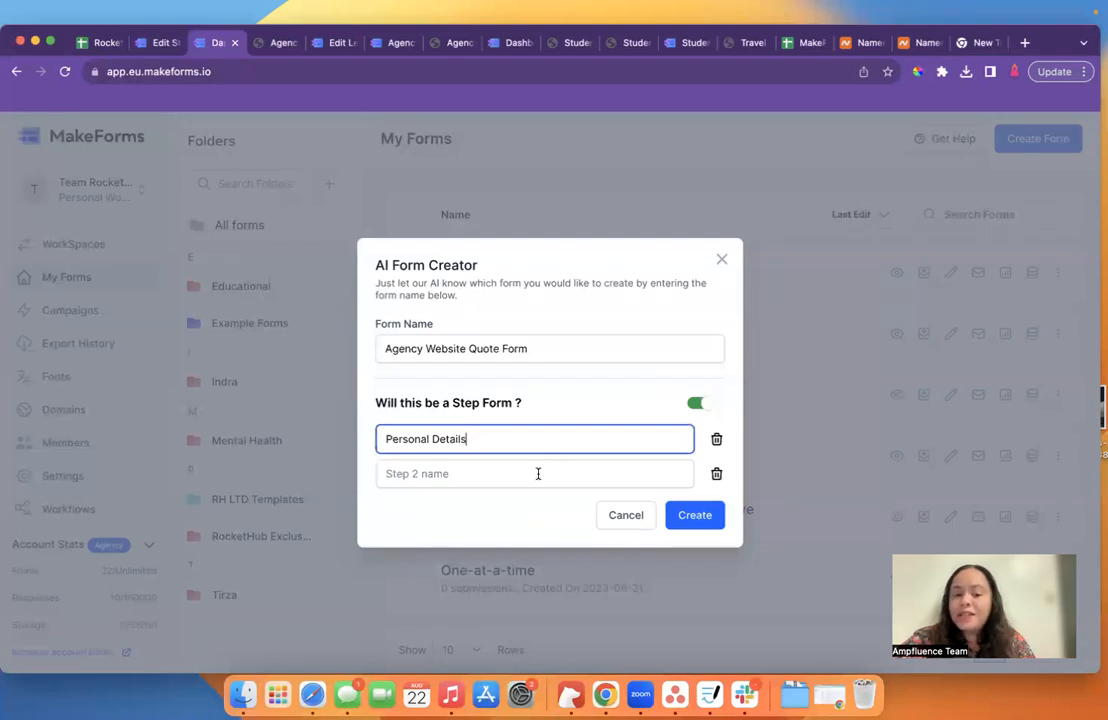
pyautogui.click(538, 474)
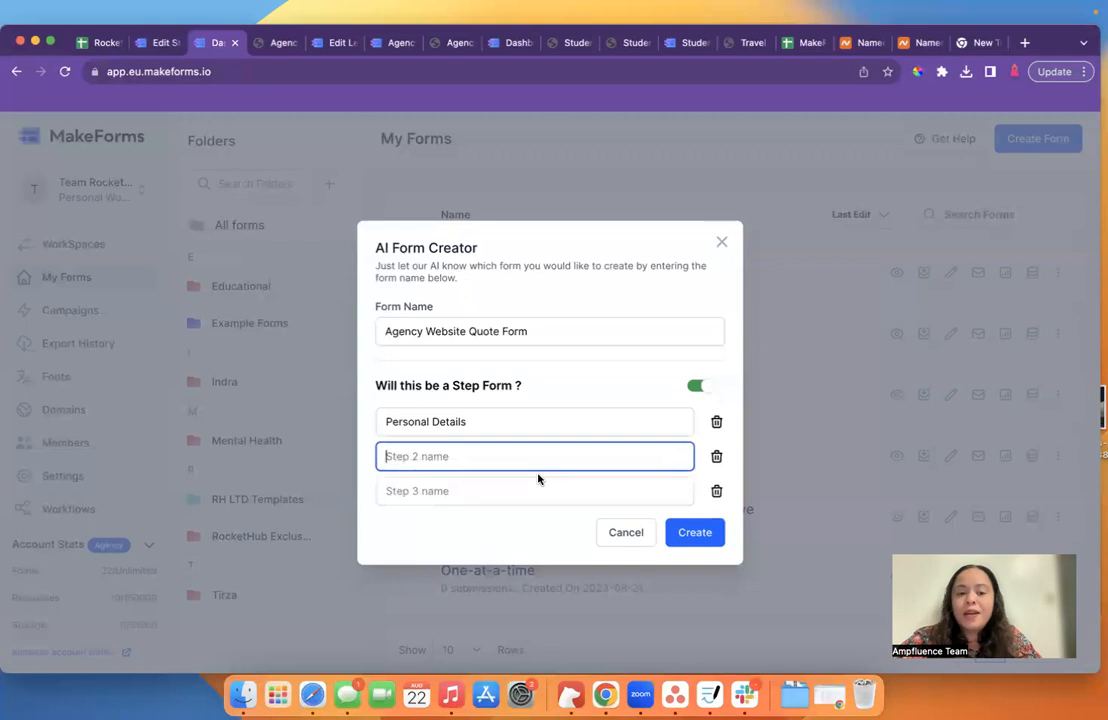
pyautogui.write('We')
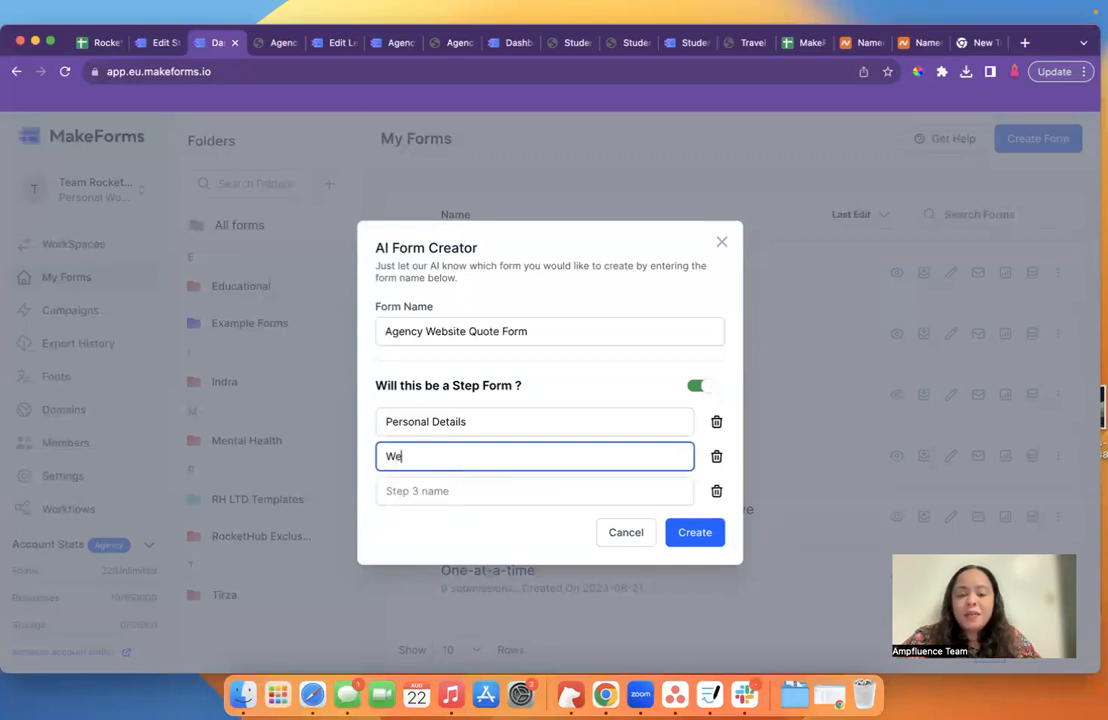
pyautogui.write('bsite Design De')
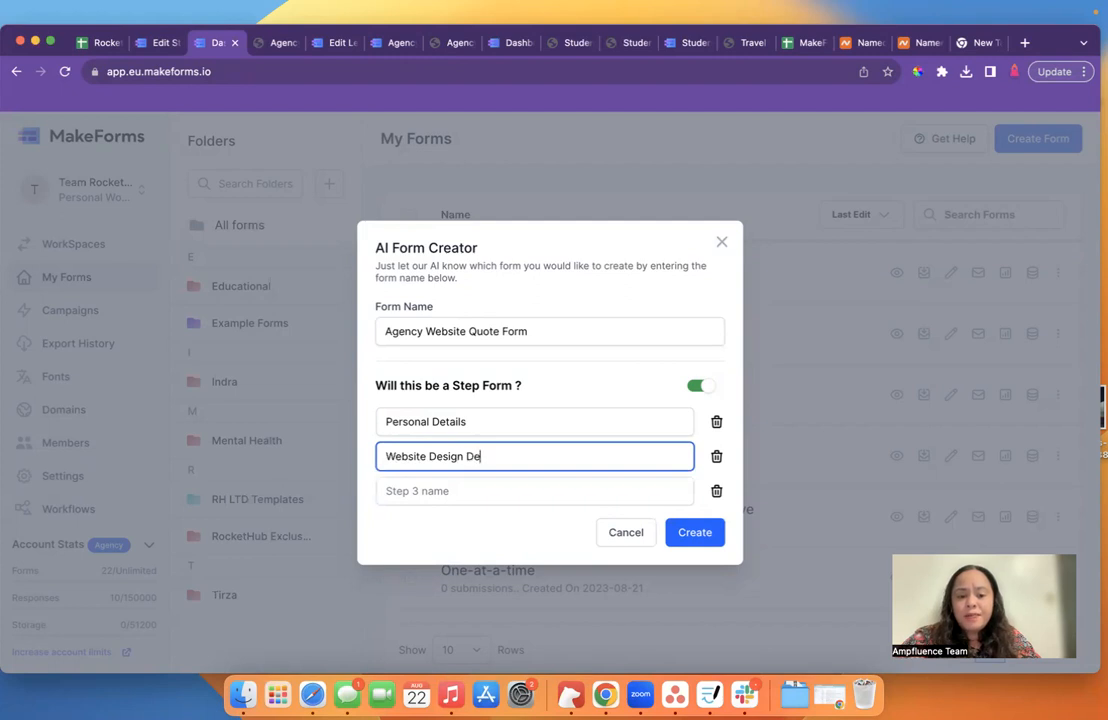
pyautogui.write('tails')
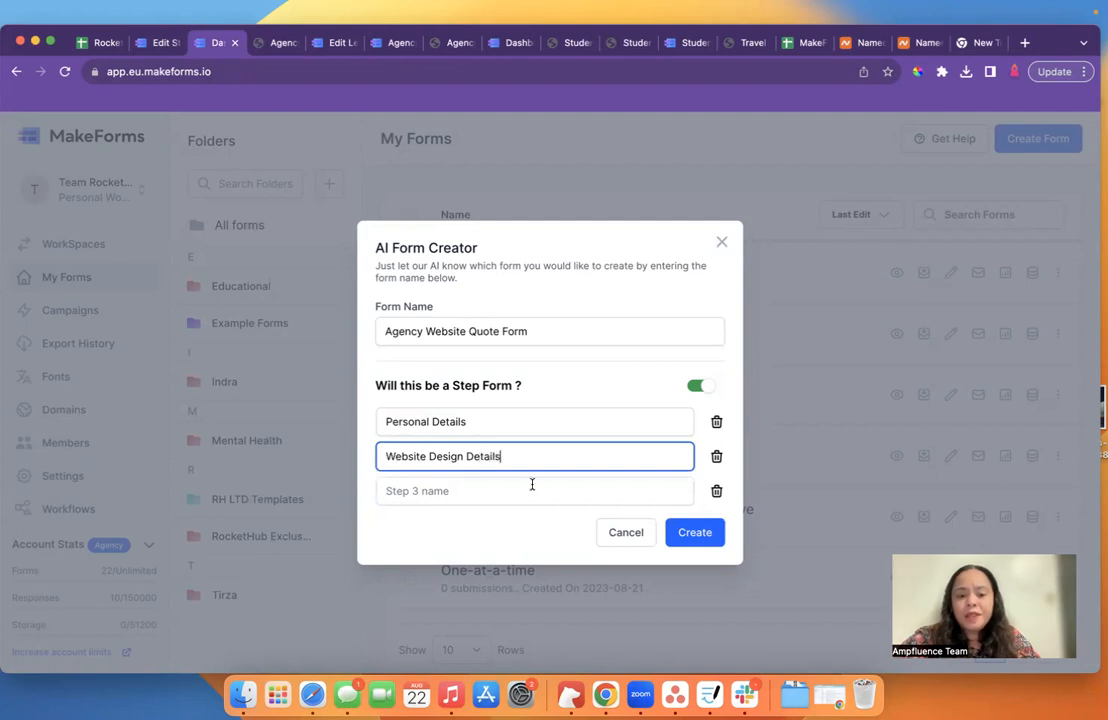
# Step: Name the third step "Creative Design References", remove the empty fourth step, and generate the form
pyautogui.click(524, 493)
pyautogui.write('Creat')
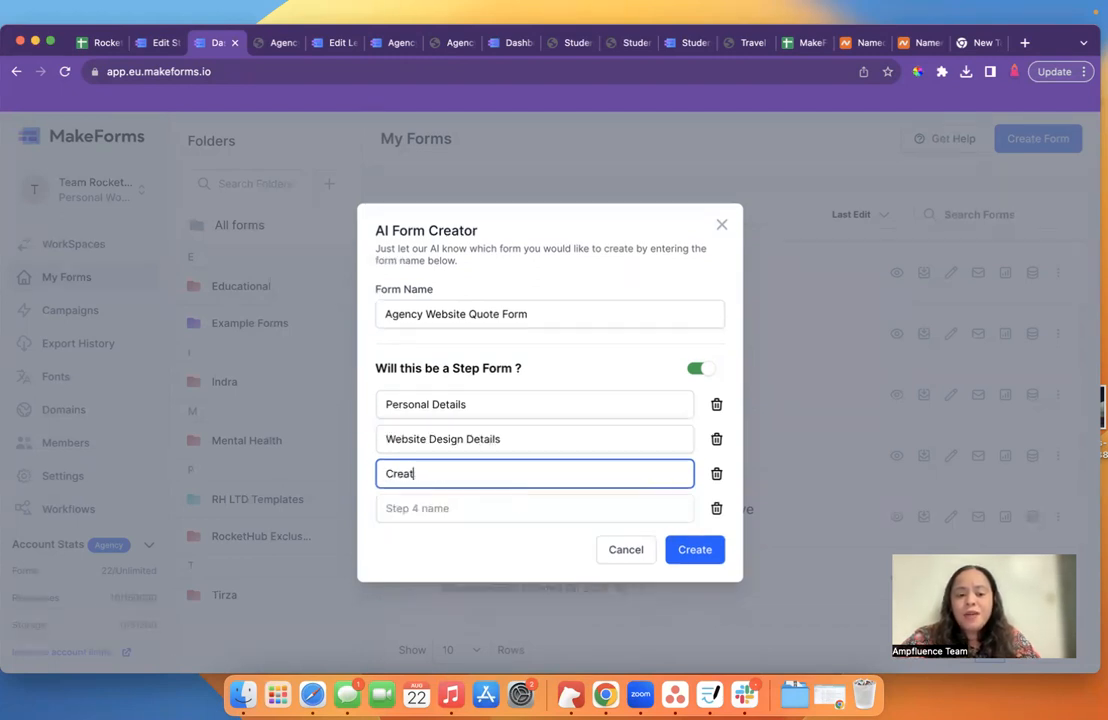
pyautogui.write('ive Design Re')
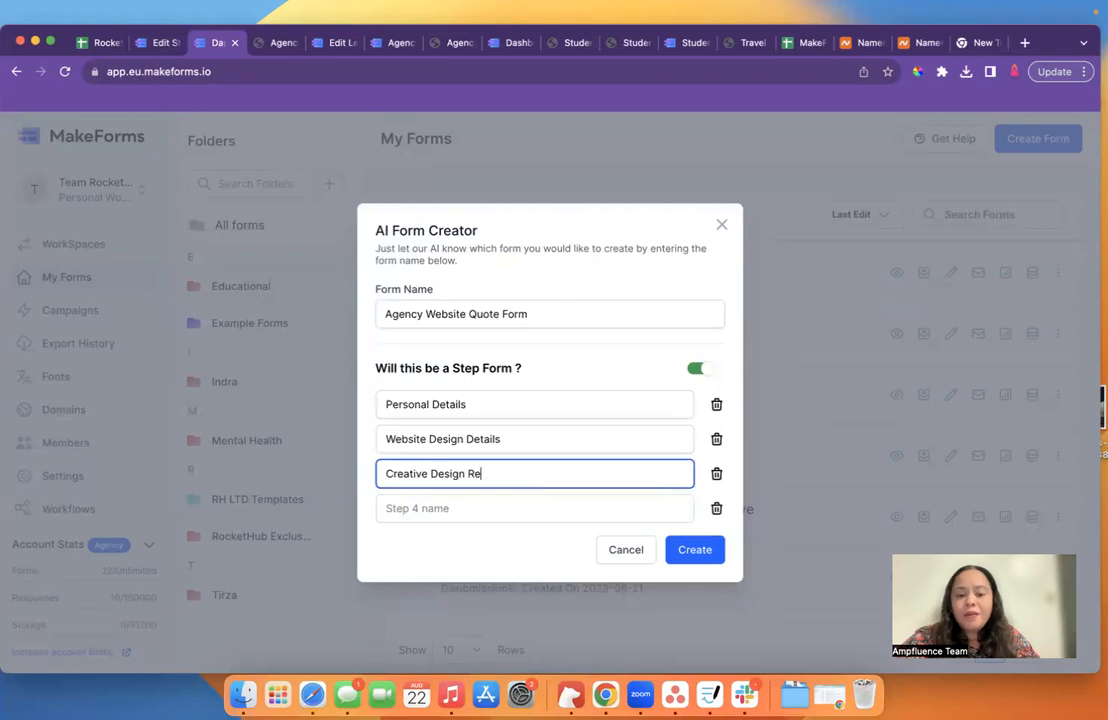
pyautogui.write('ferences')
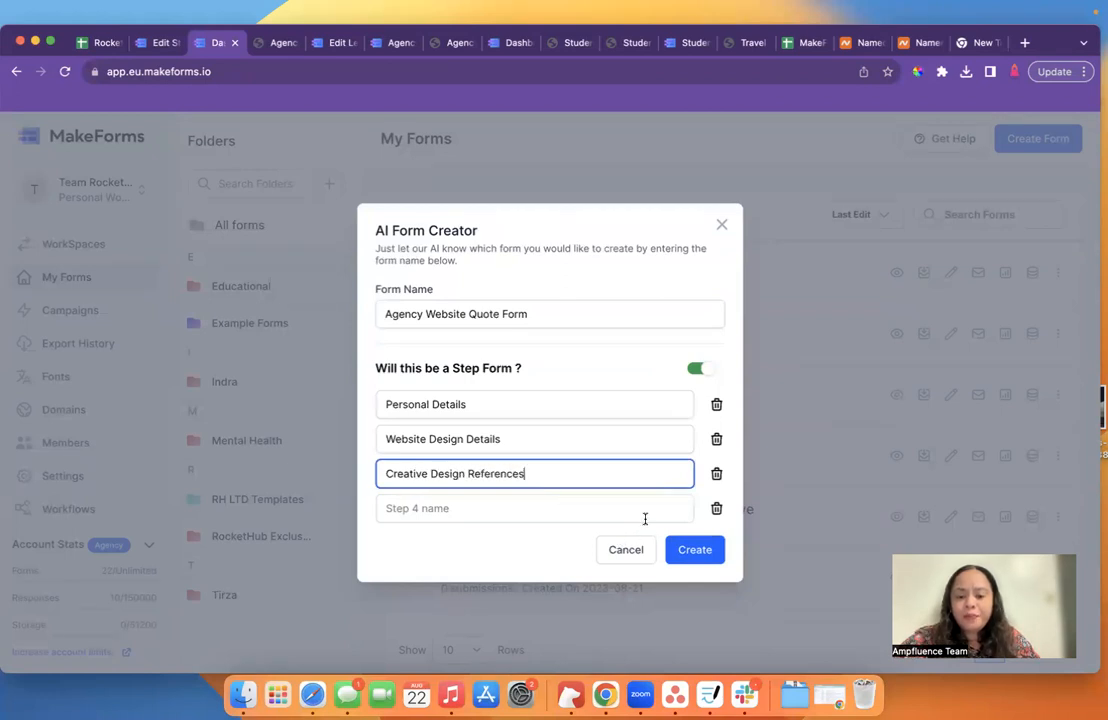
pyautogui.click(715, 509)
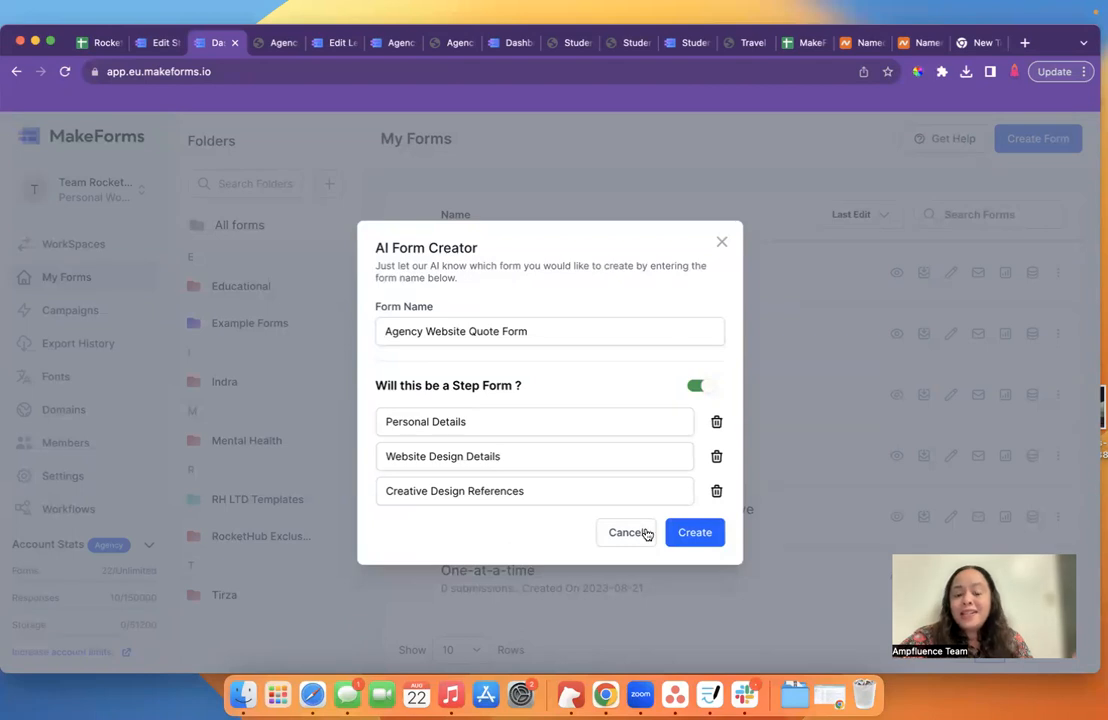
pyautogui.click(690, 540)
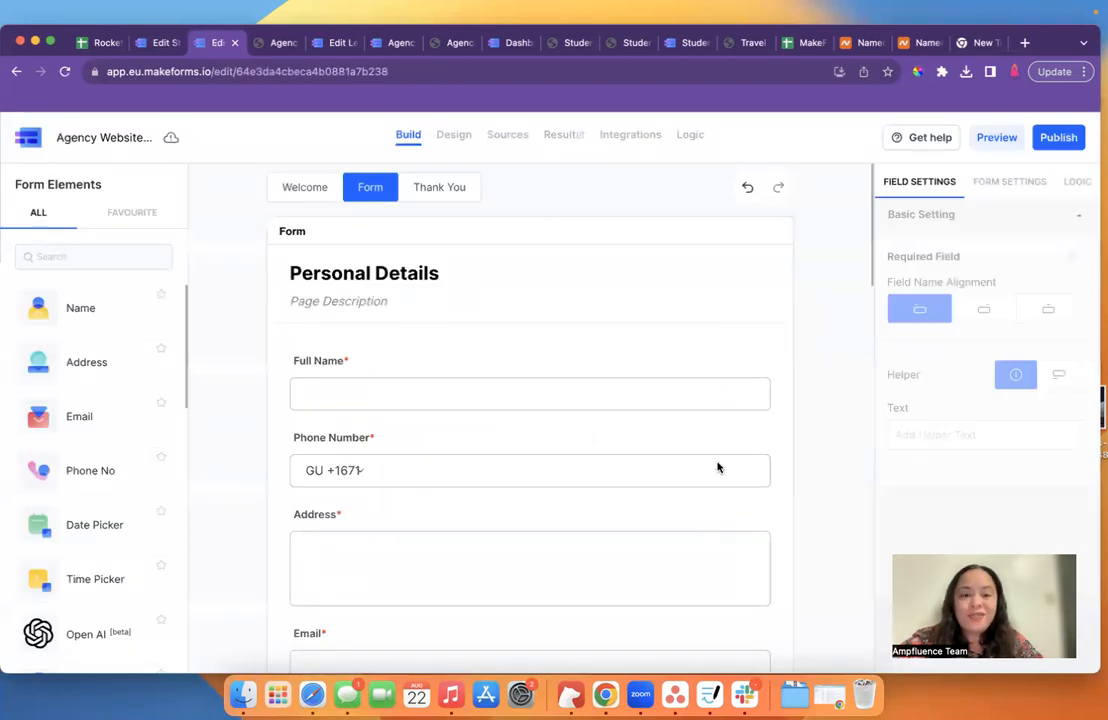
# Step: Review the fields on all three pages of the generated form, from Personal Details through Creative Design References
pyautogui.scroll(-3, 660, 470)
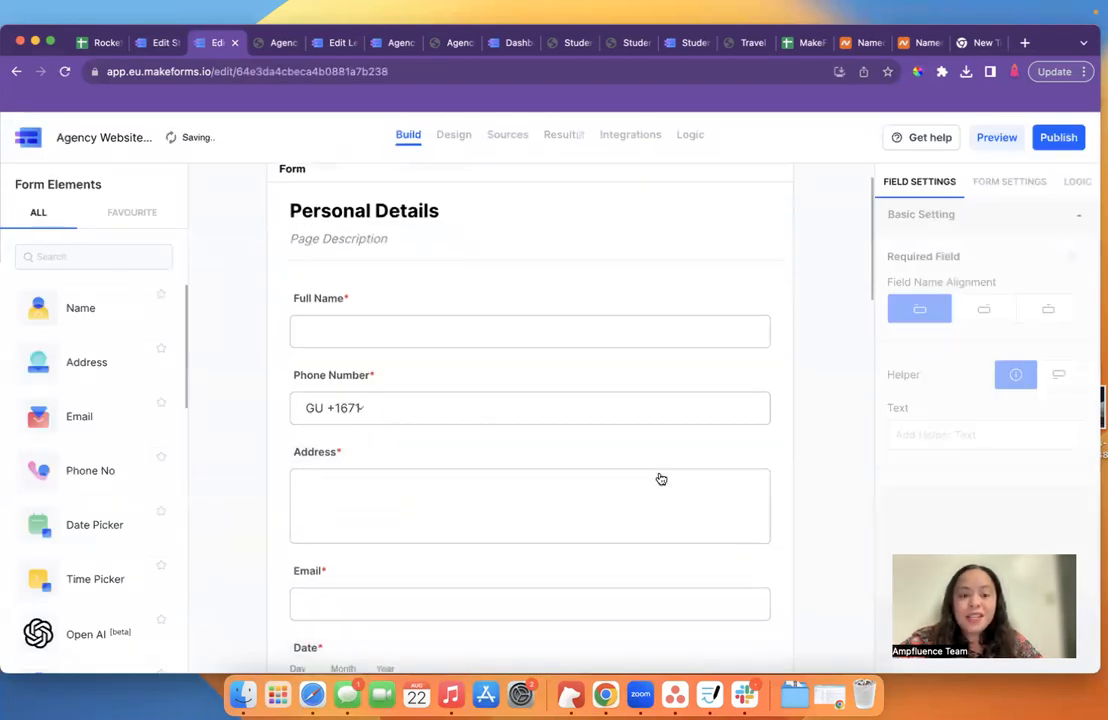
pyautogui.scroll(-1, 660, 475)
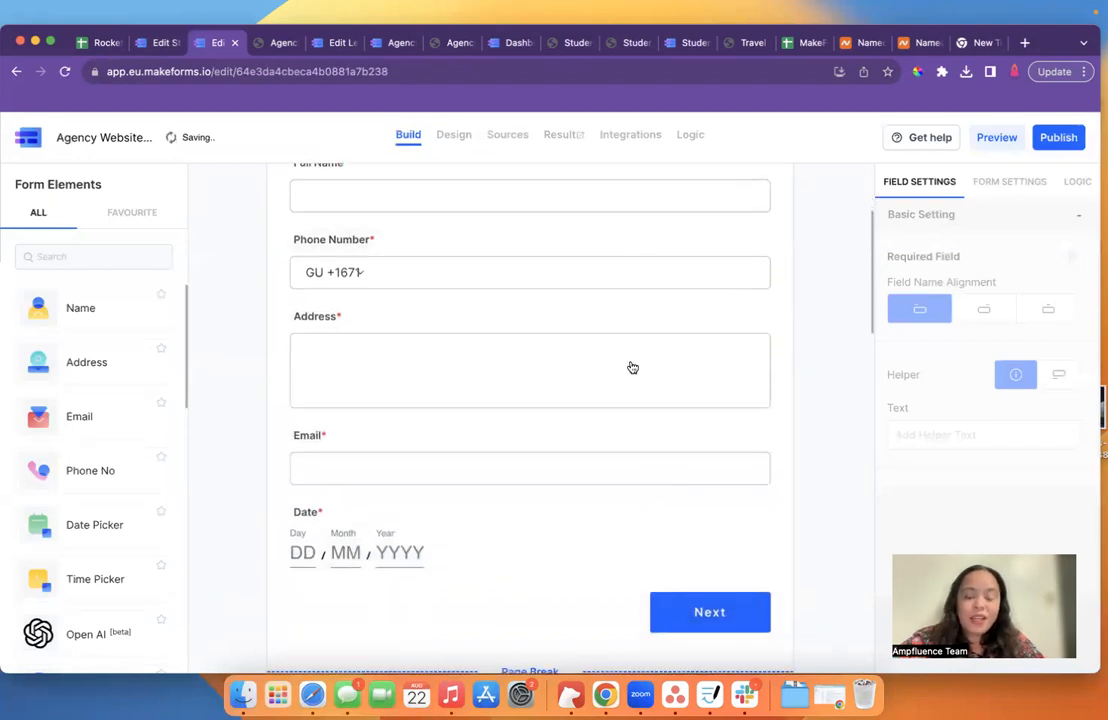
pyautogui.scroll(-3, 621, 466)
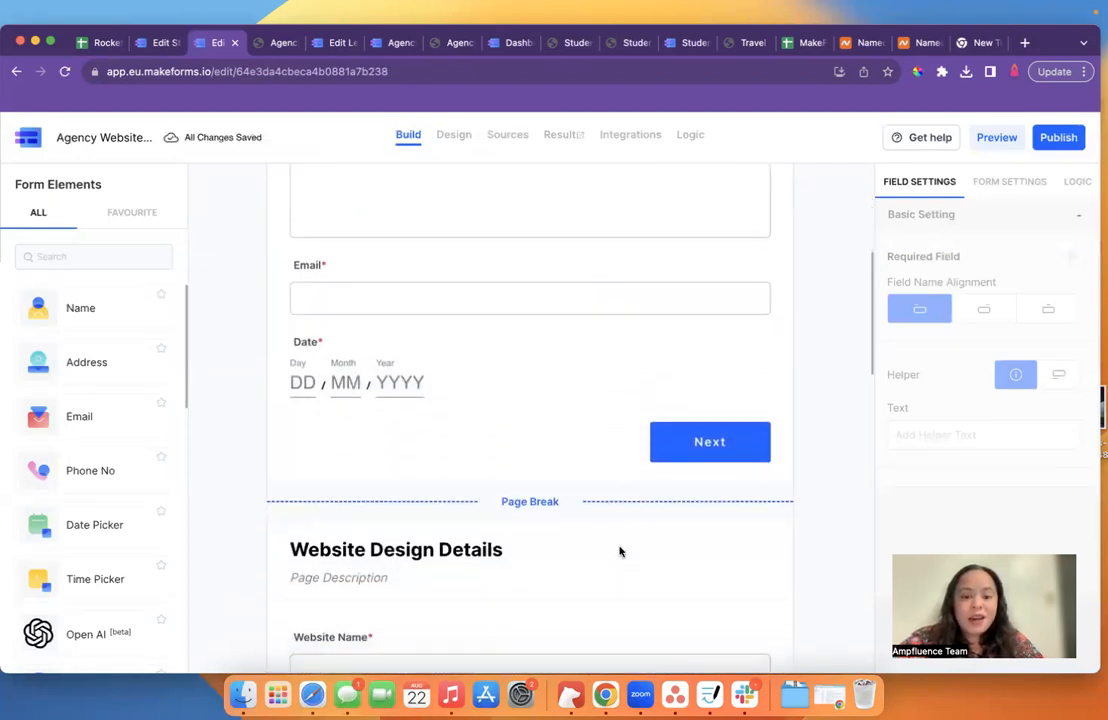
pyautogui.scroll(-3, 621, 549)
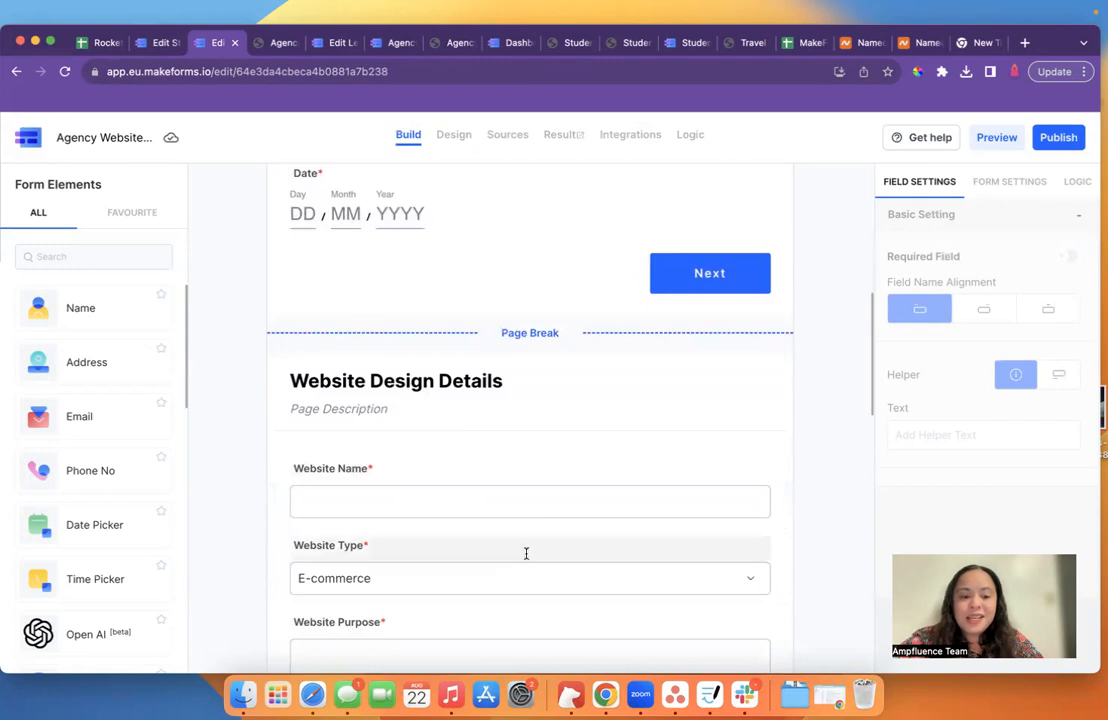
pyautogui.scroll(-3, 524, 551)
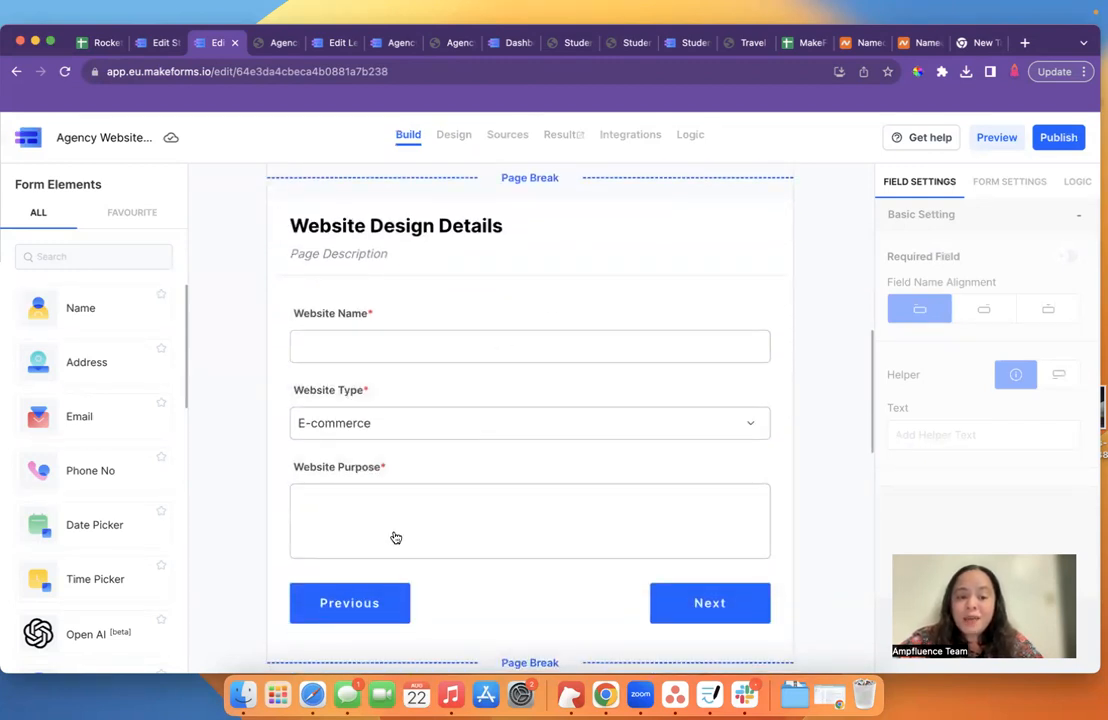
pyautogui.scroll(-4, 395, 535)
pyautogui.scroll(-3, 395, 535)
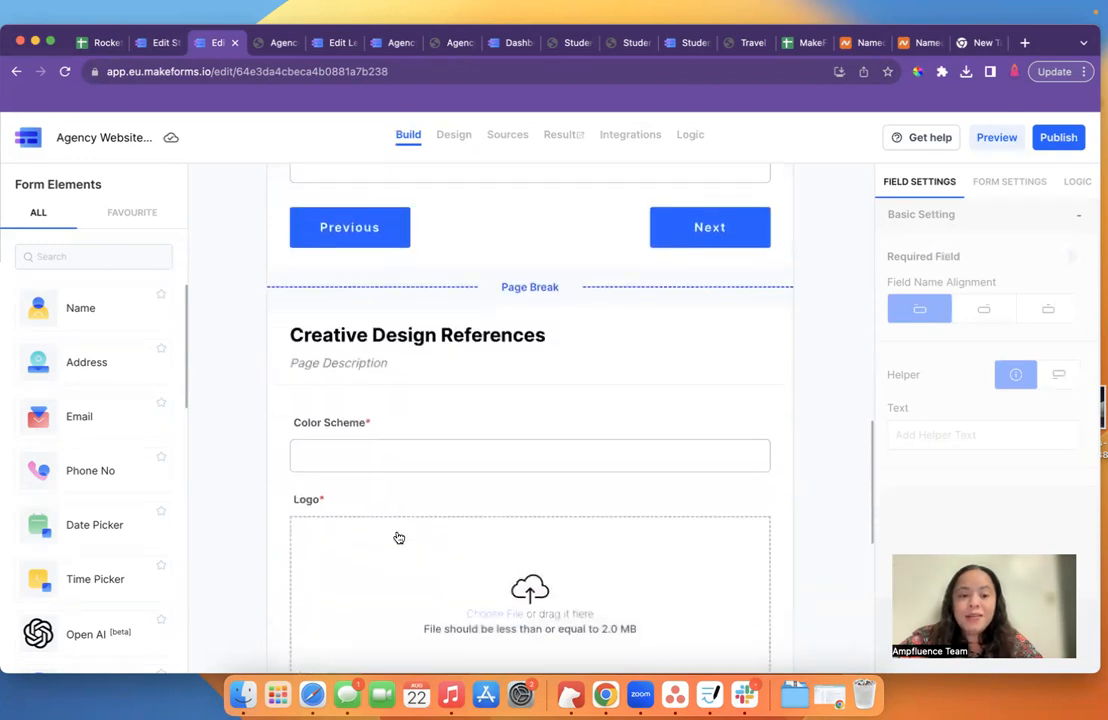
pyautogui.scroll(-3, 482, 395)
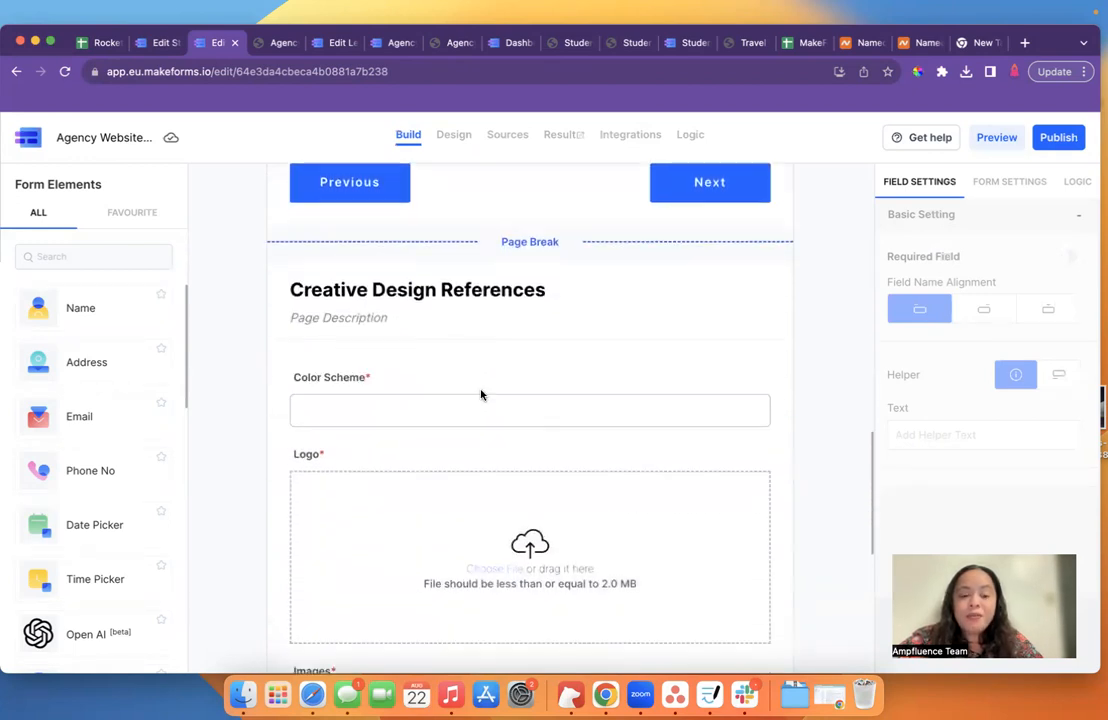
pyautogui.scroll(-9, 453, 505)
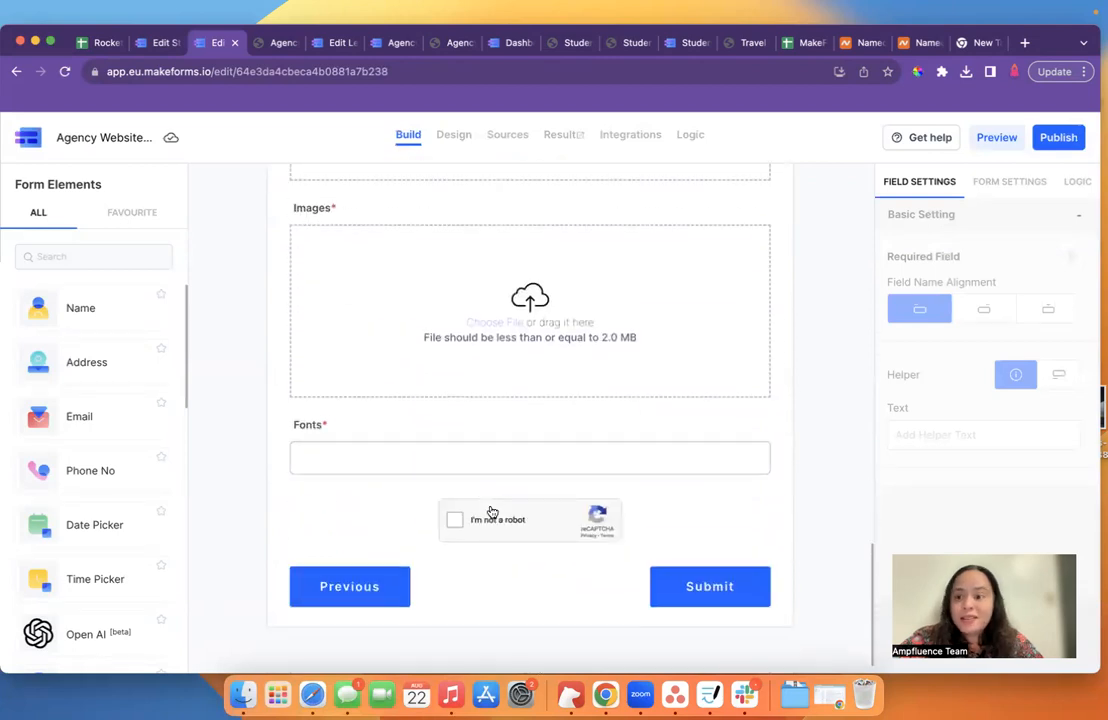
pyautogui.scroll(-2, 492, 512)
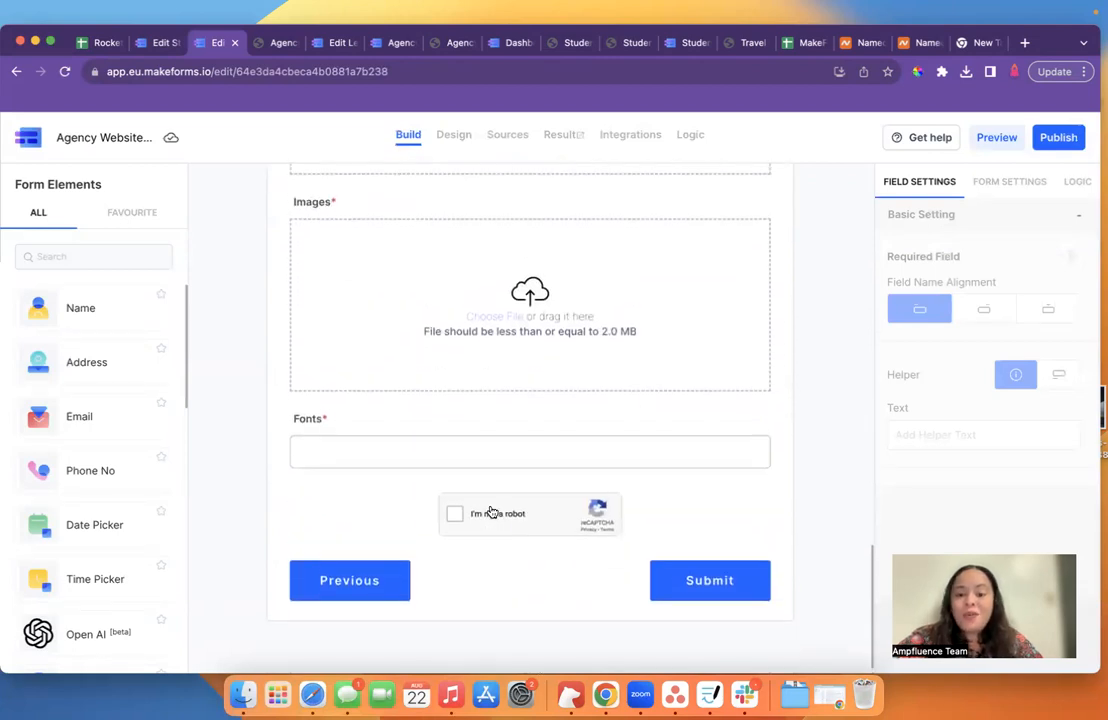
pyautogui.scroll(20, 783, 414)
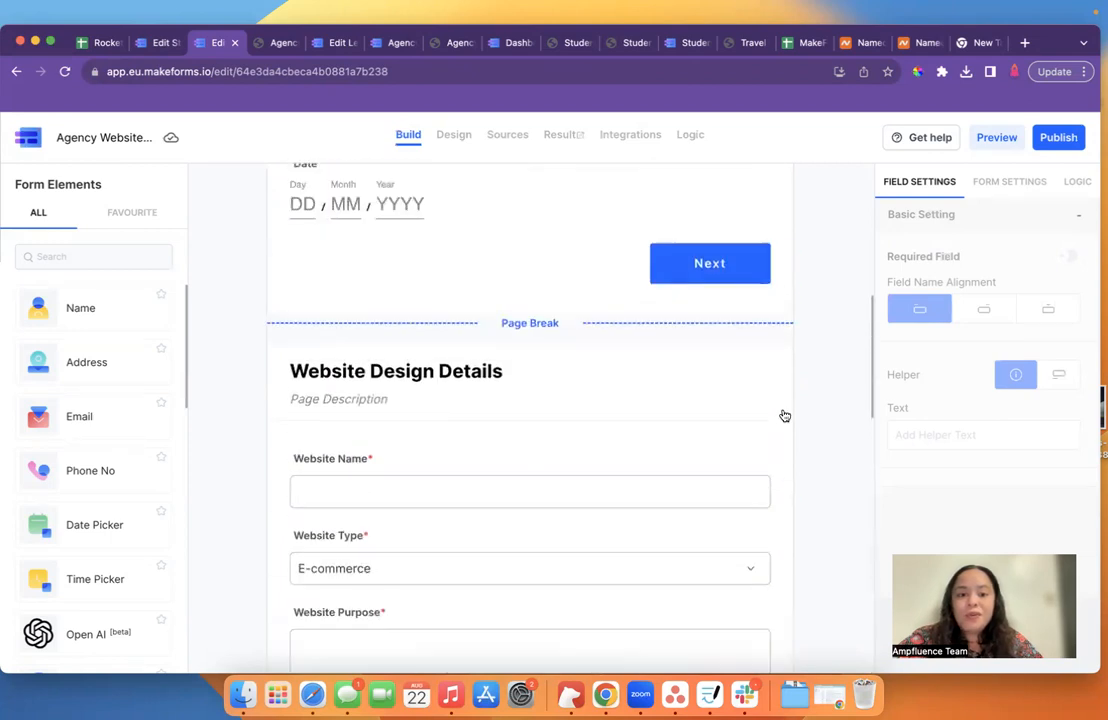
# Step: Replace the placeholder form logo in the form's design with default.svg from the vector folder
pyautogui.click(445, 141)
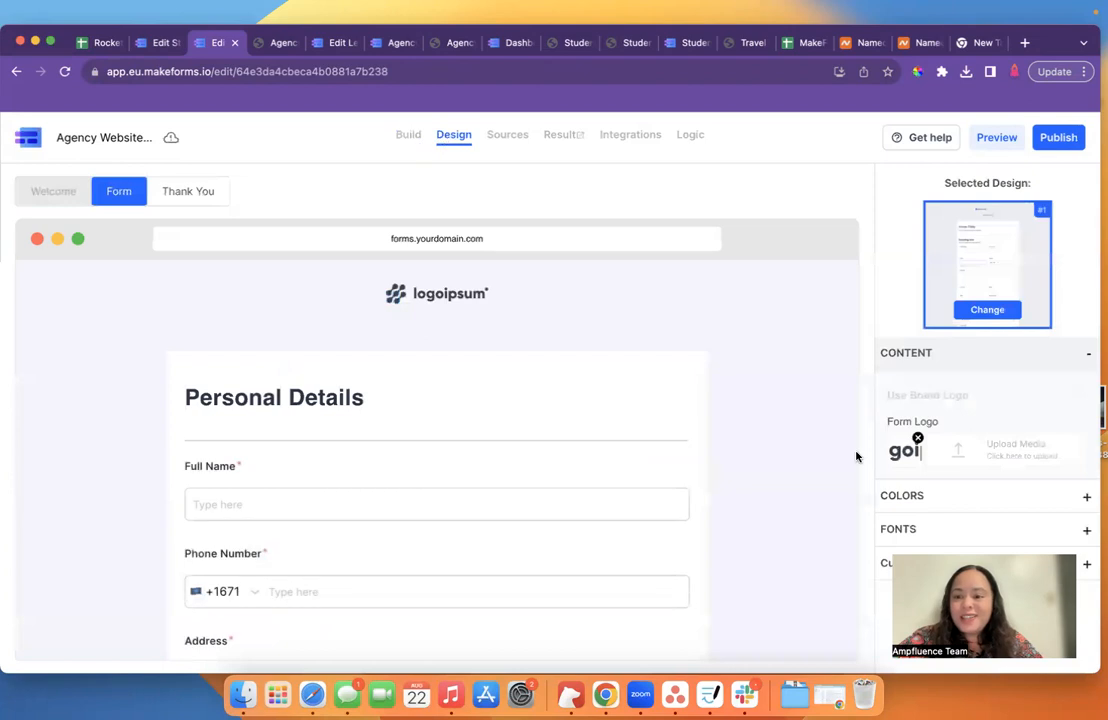
pyautogui.click(917, 439)
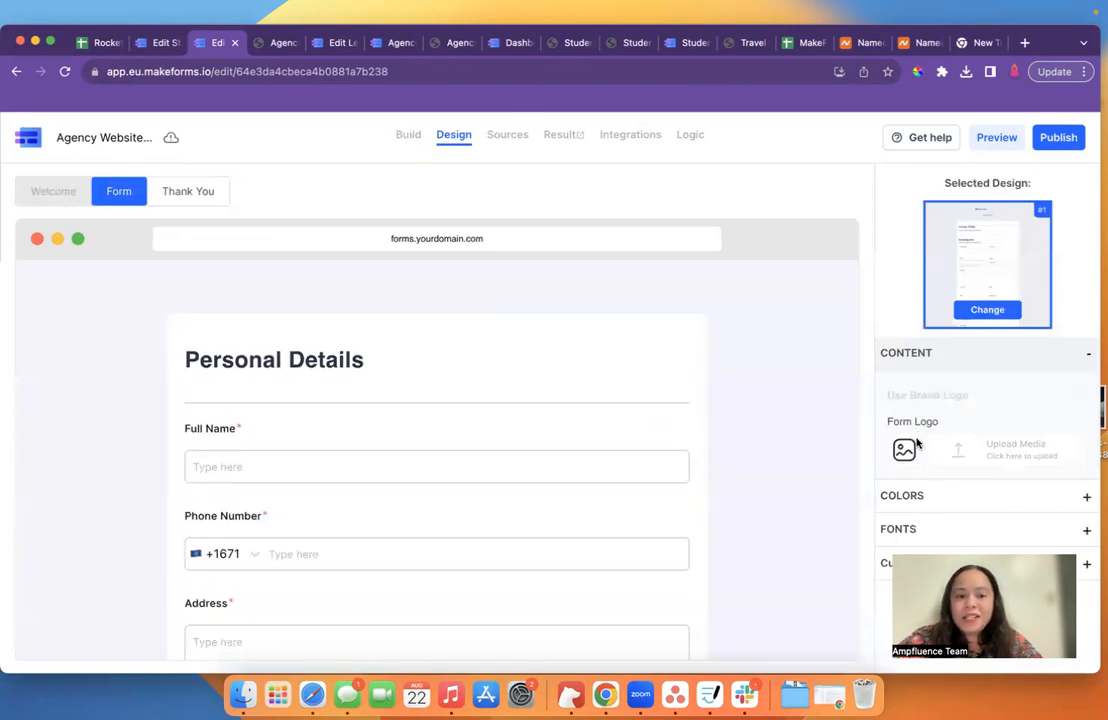
pyautogui.click(1003, 457)
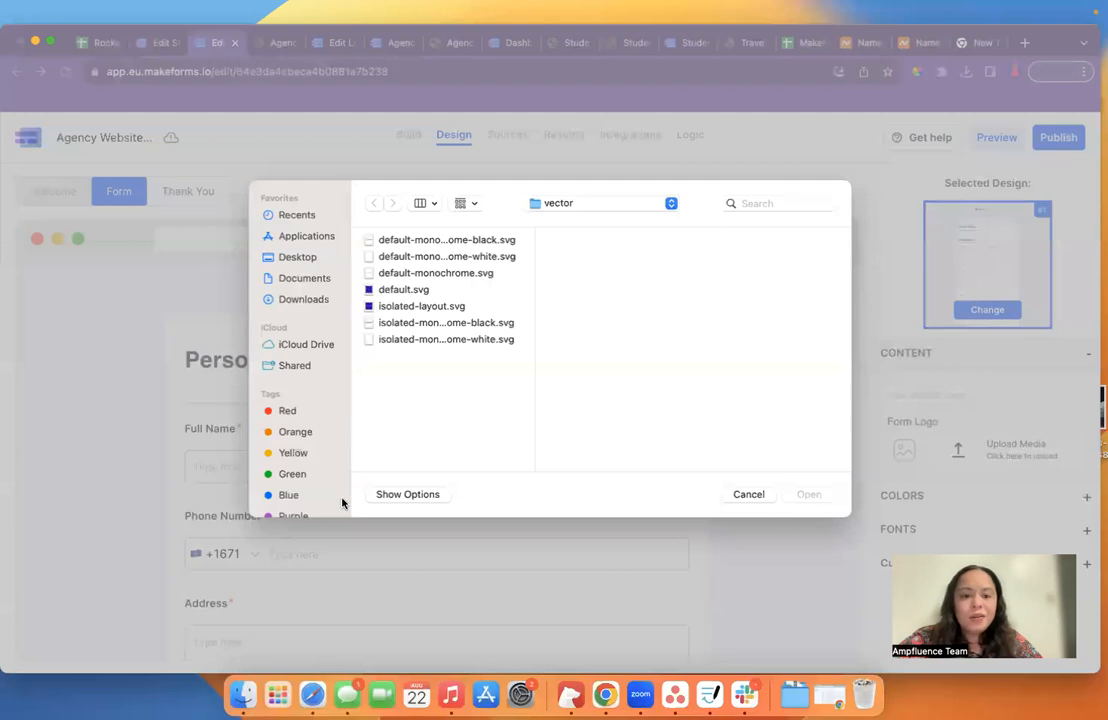
pyautogui.click(404, 292)
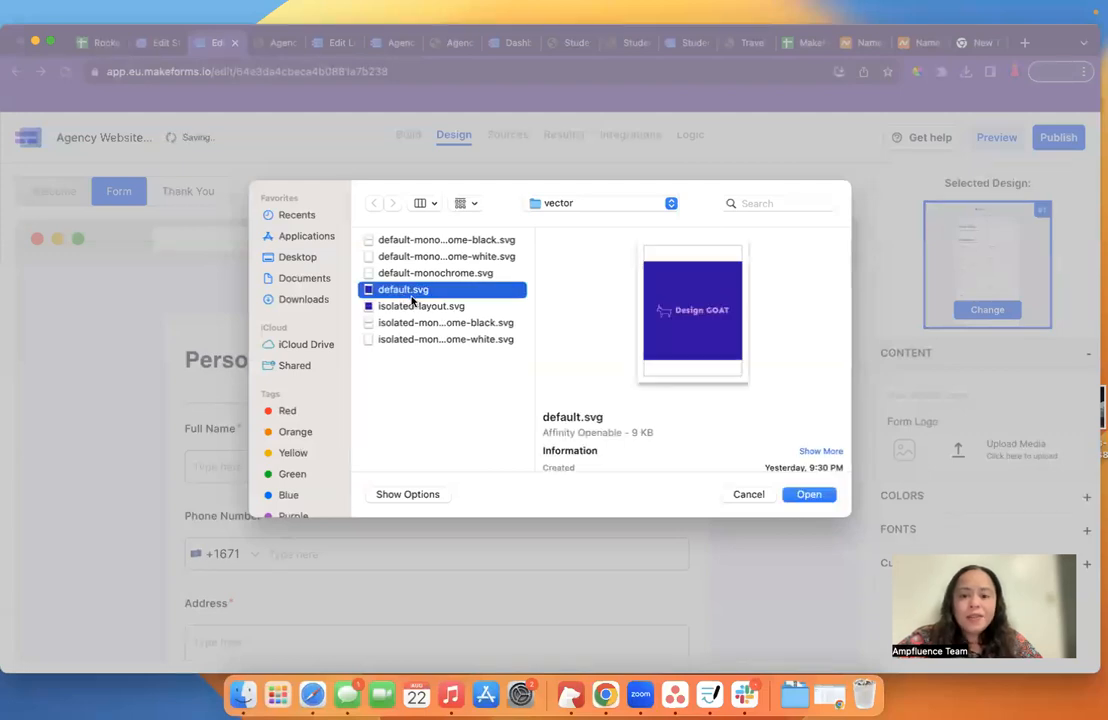
pyautogui.click(808, 494)
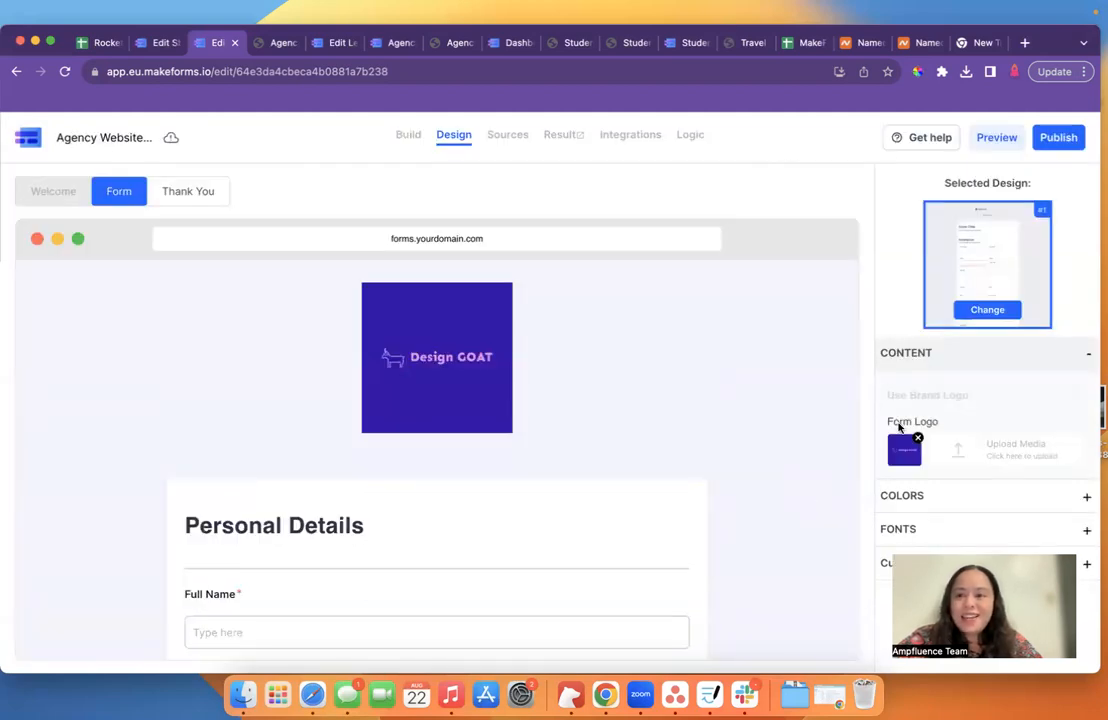
# Step: Sample the logo's purple background with the color picker extension, copy the hex code 350FAA, and close the picker
pyautogui.click(918, 72)
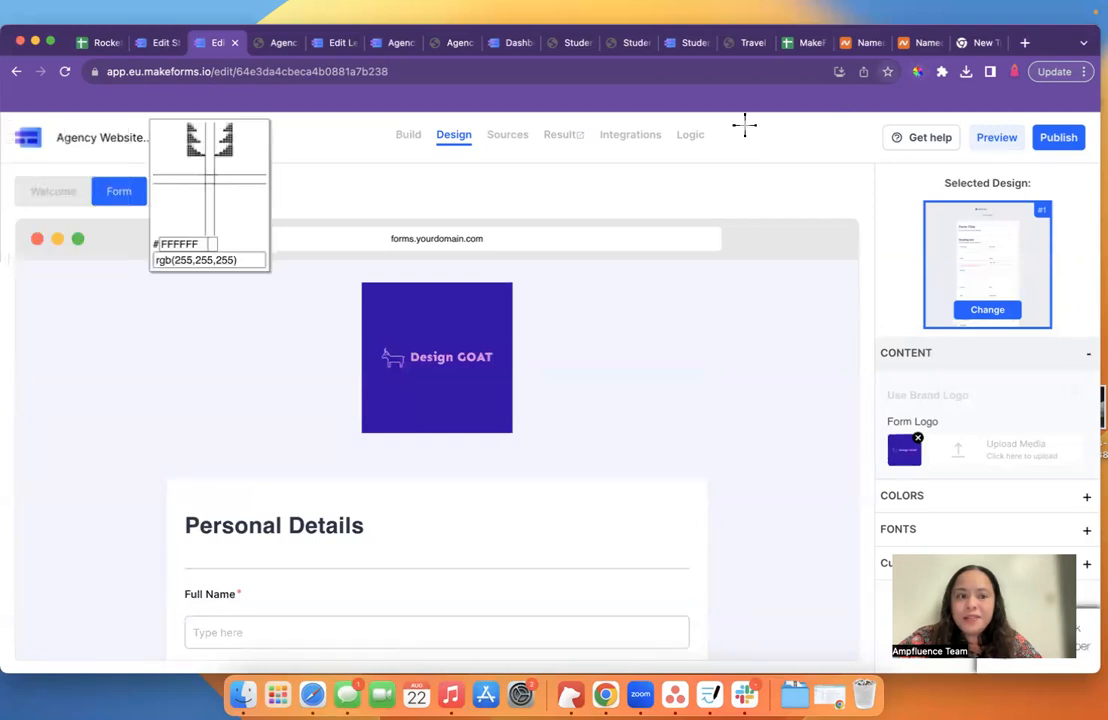
pyautogui.click(425, 340)
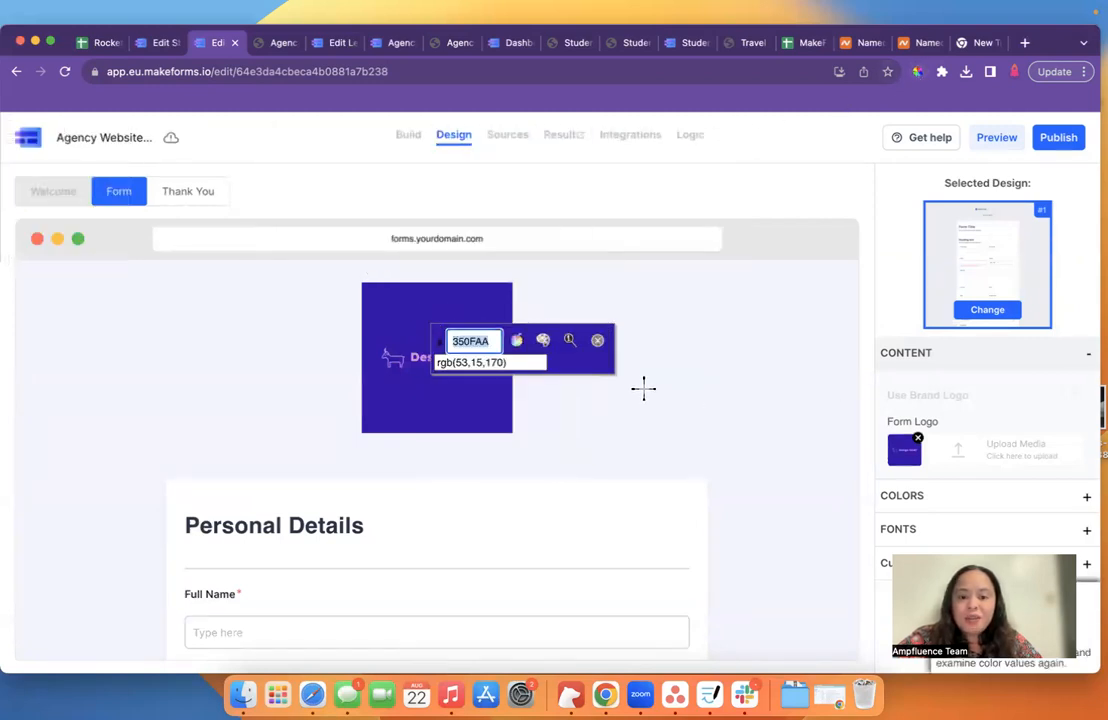
pyautogui.click(493, 340)
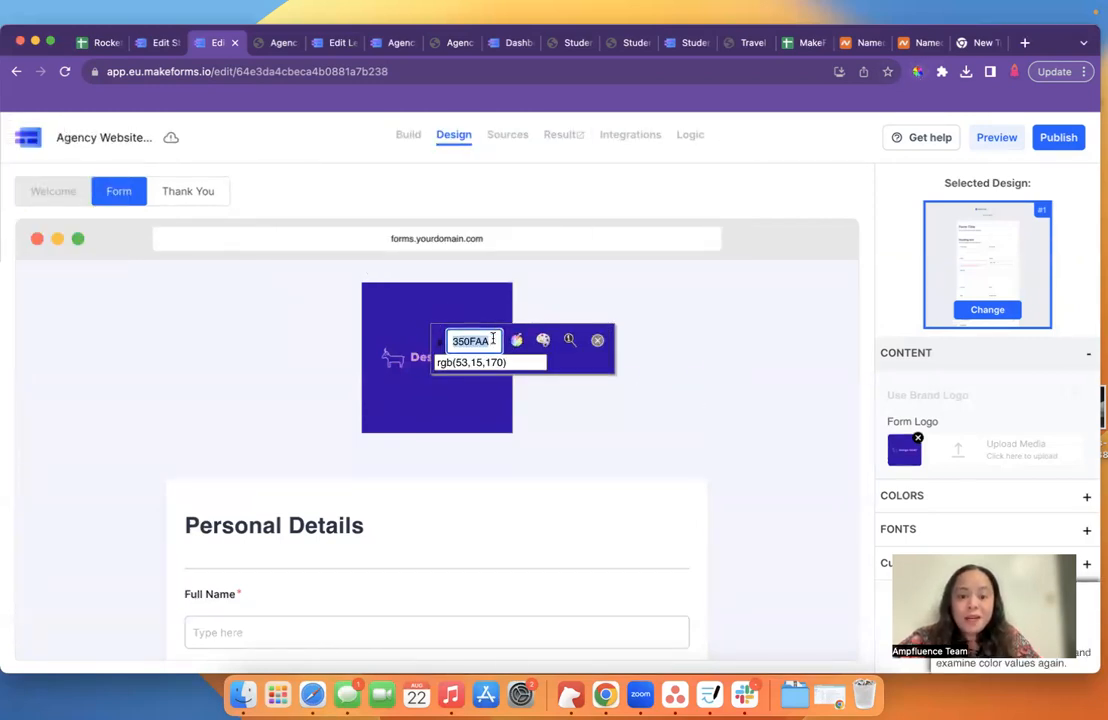
pyautogui.doubleClick(485, 340)
pyautogui.press('super+c')
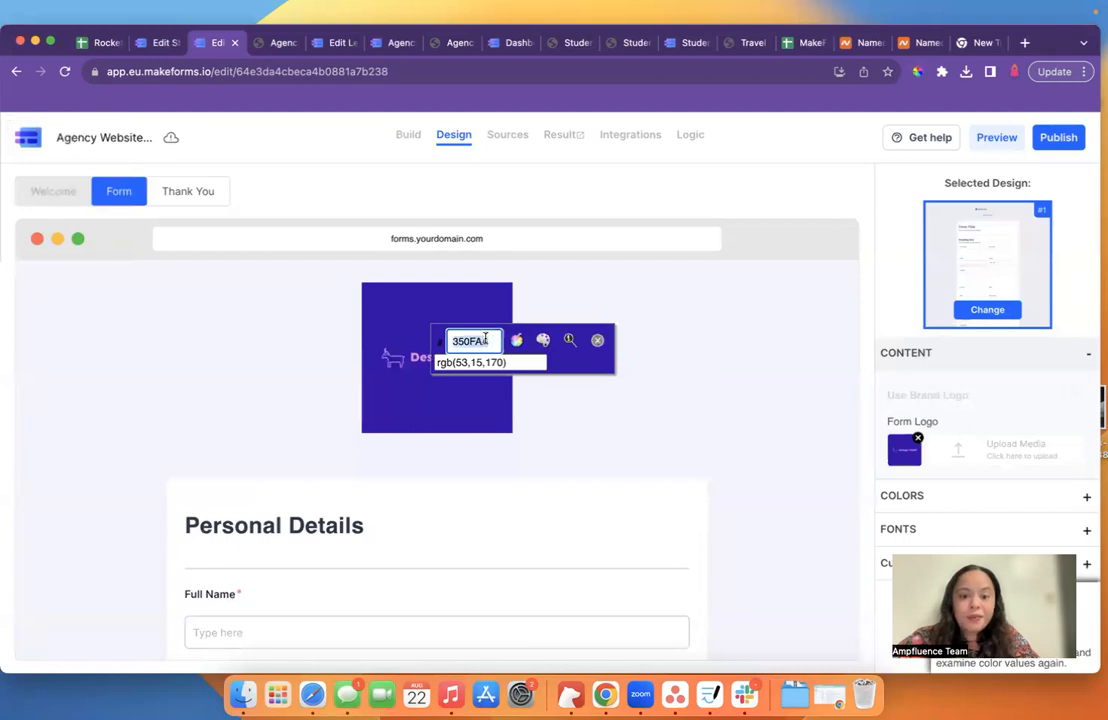
pyautogui.click(1014, 417)
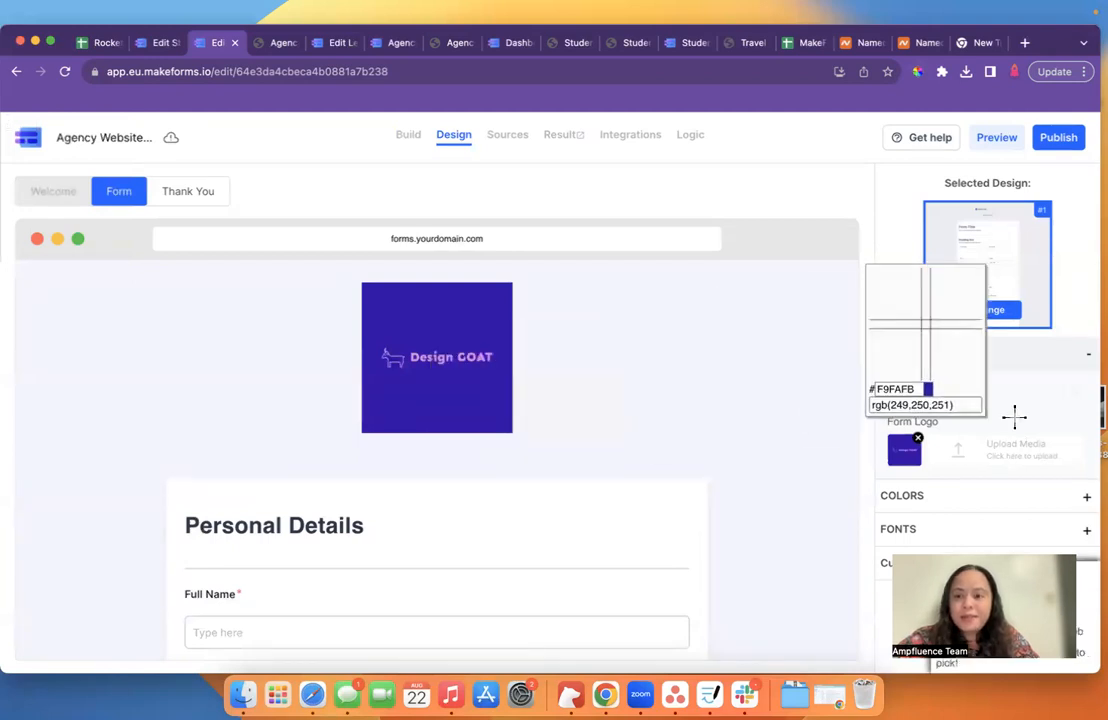
pyautogui.click(918, 73)
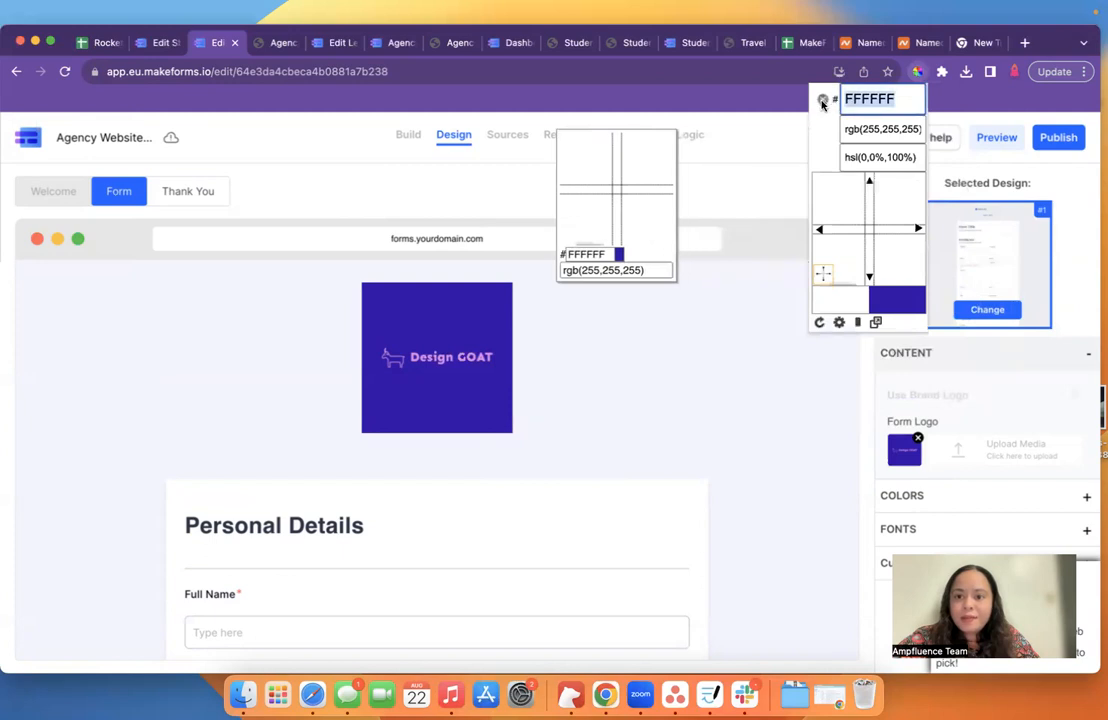
pyautogui.click(823, 101)
# Step: Set the form design's Theme Color to 350FAA and apply it
pyautogui.click(974, 502)
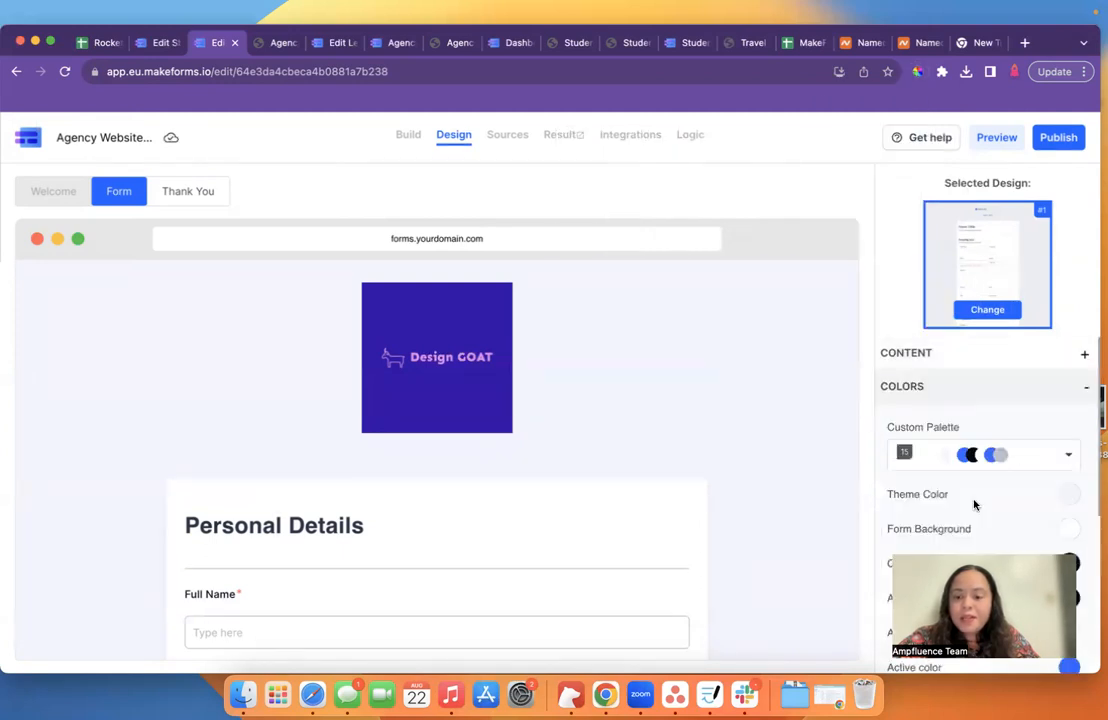
pyautogui.scroll(-2, 974, 505)
pyautogui.scroll(-1, 974, 505)
pyautogui.click(1068, 370)
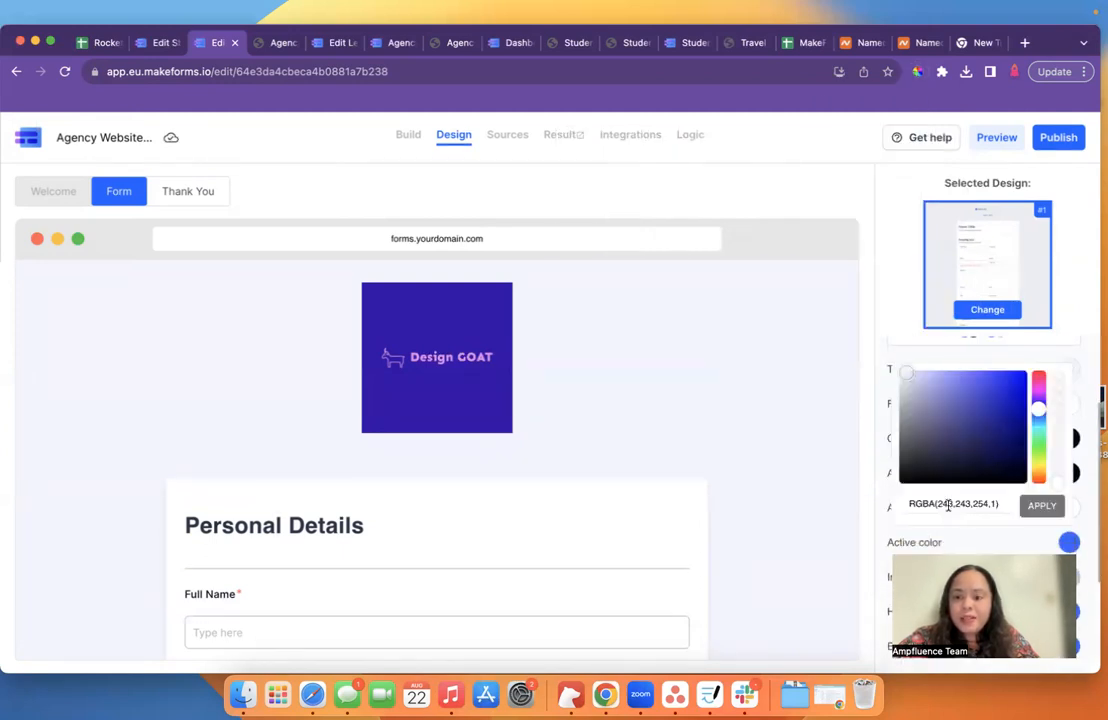
pyautogui.tripleClick(927, 503)
pyautogui.press('super+v')
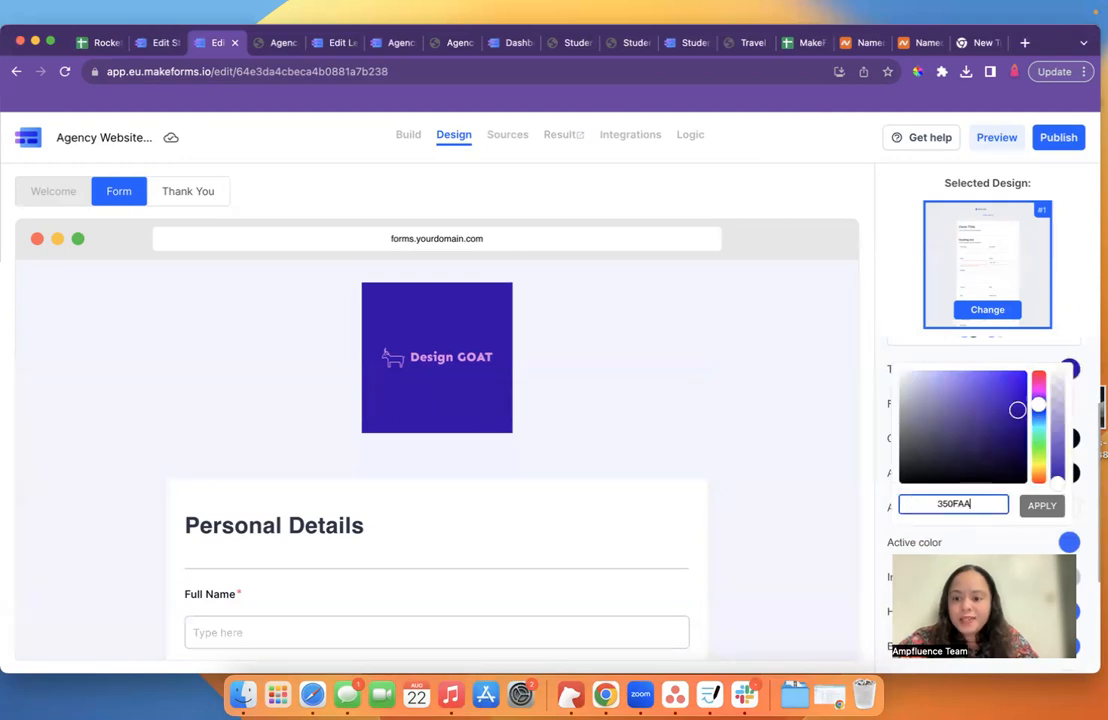
pyautogui.click(1035, 506)
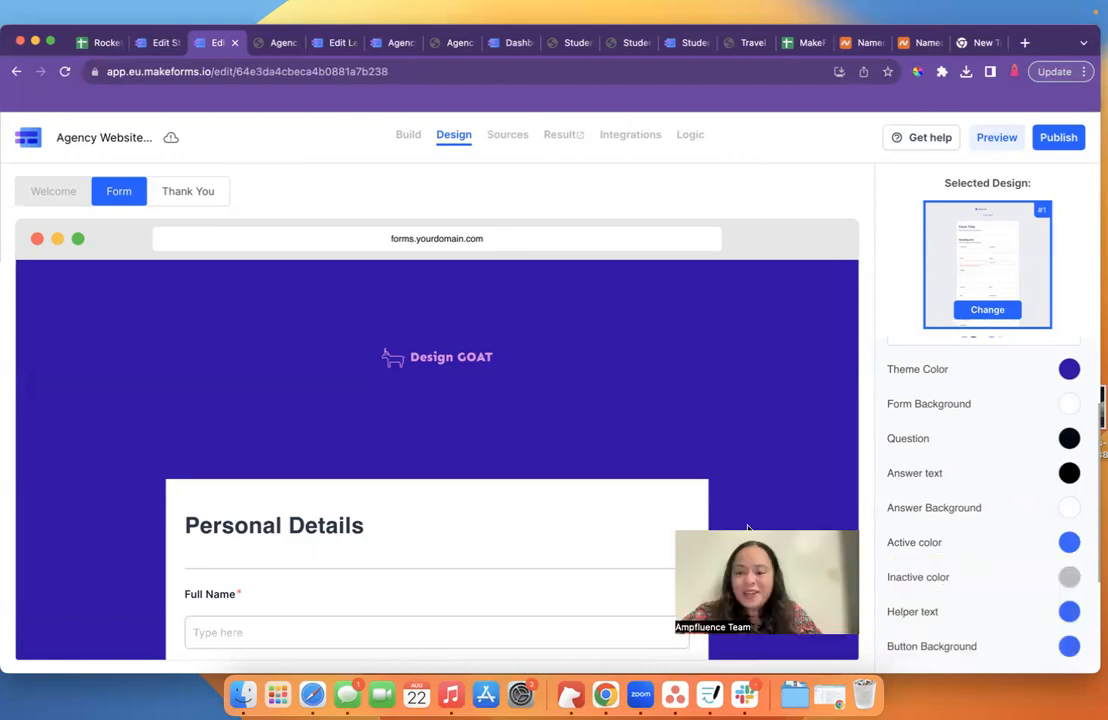
# Step: Look through the remaining color options and browse the alternative form design templates
pyautogui.scroll(-4, 914, 549)
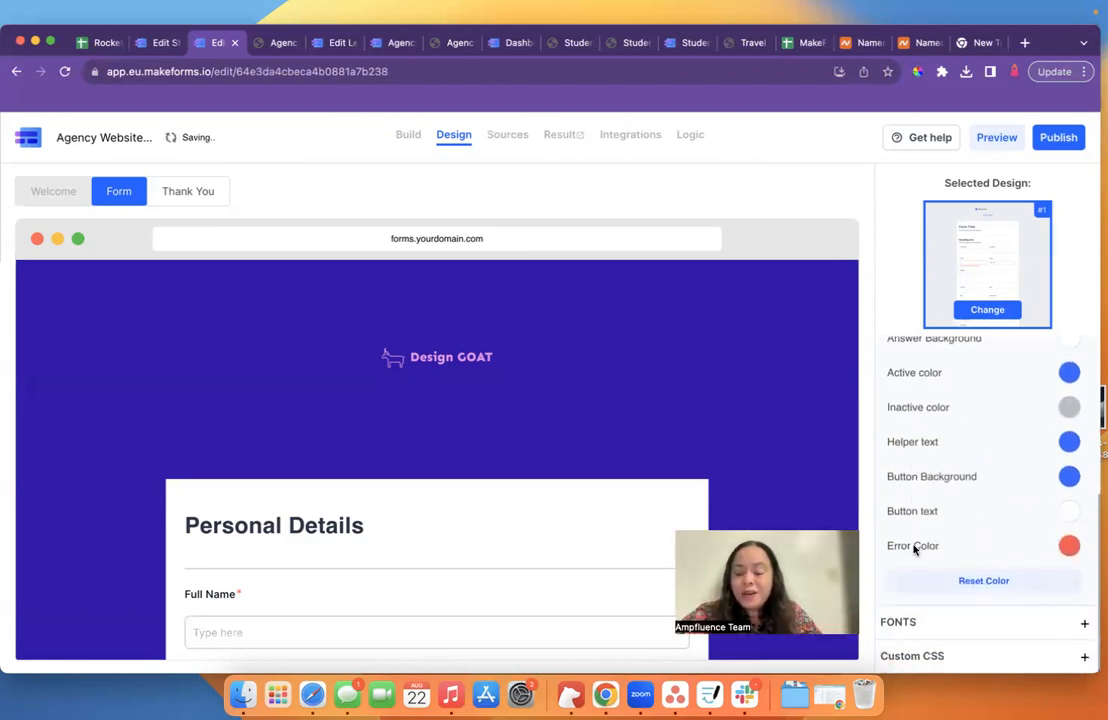
pyautogui.scroll(5, 962, 470)
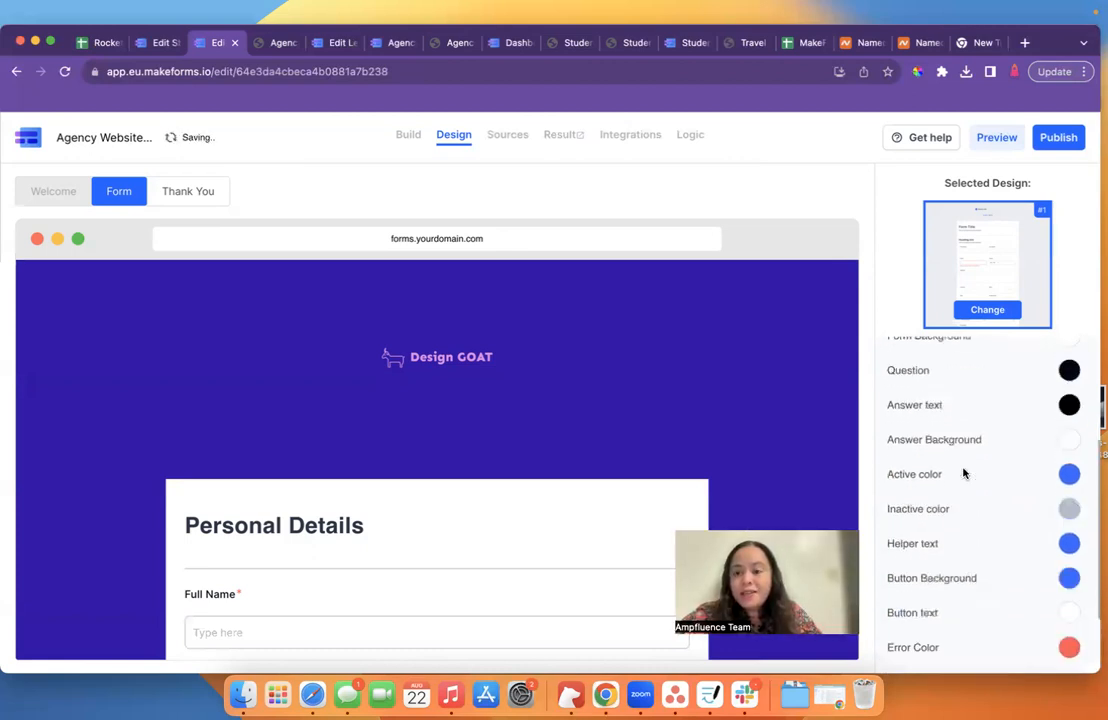
pyautogui.click(987, 310)
pyautogui.scroll(-10, 1002, 541)
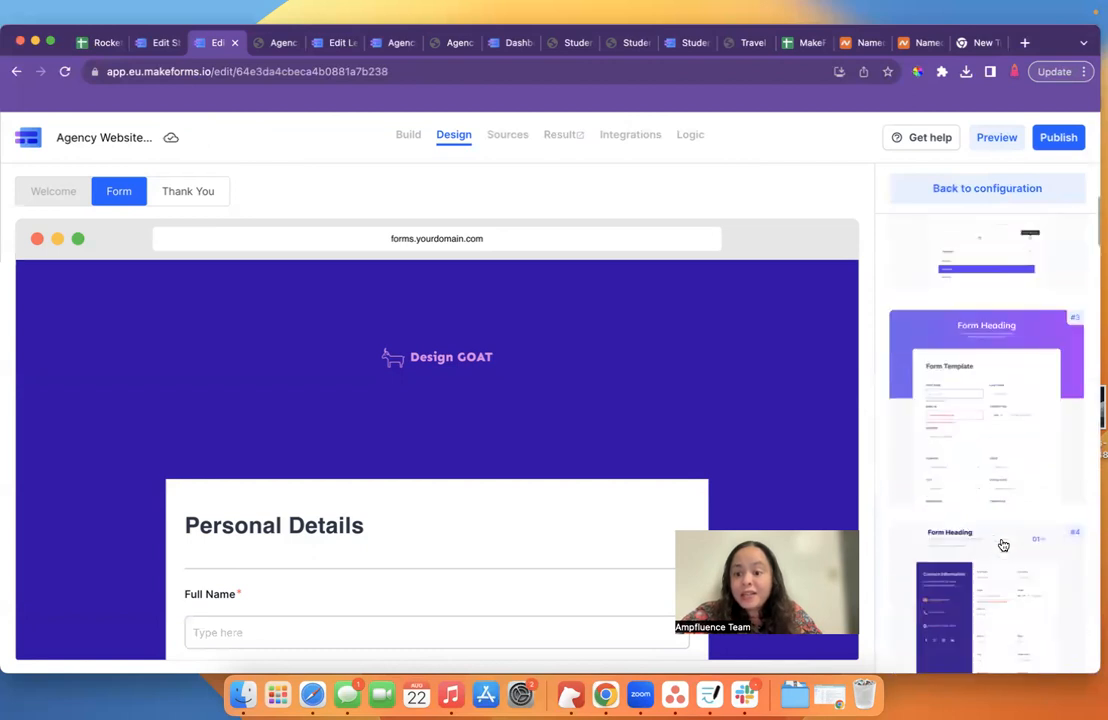
pyautogui.scroll(-6, 1001, 544)
pyautogui.scroll(15, 1001, 544)
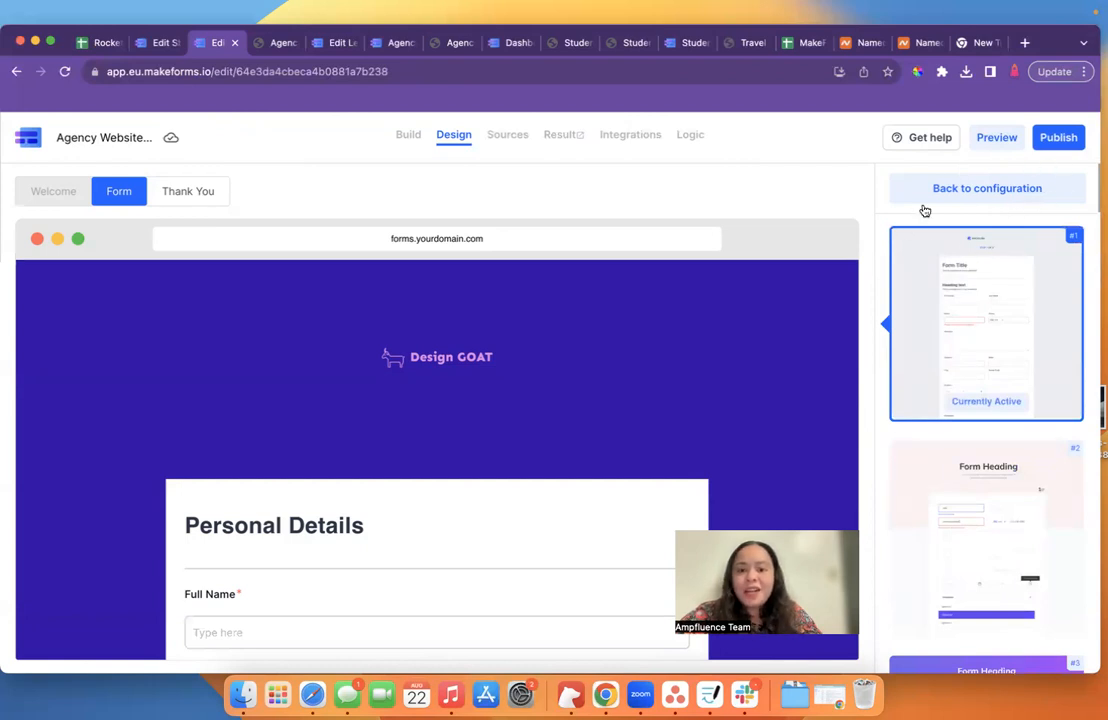
# Step: Review the form's fields and Form Settings in the builder, and check the first page in the design preview
pyautogui.click(408, 140)
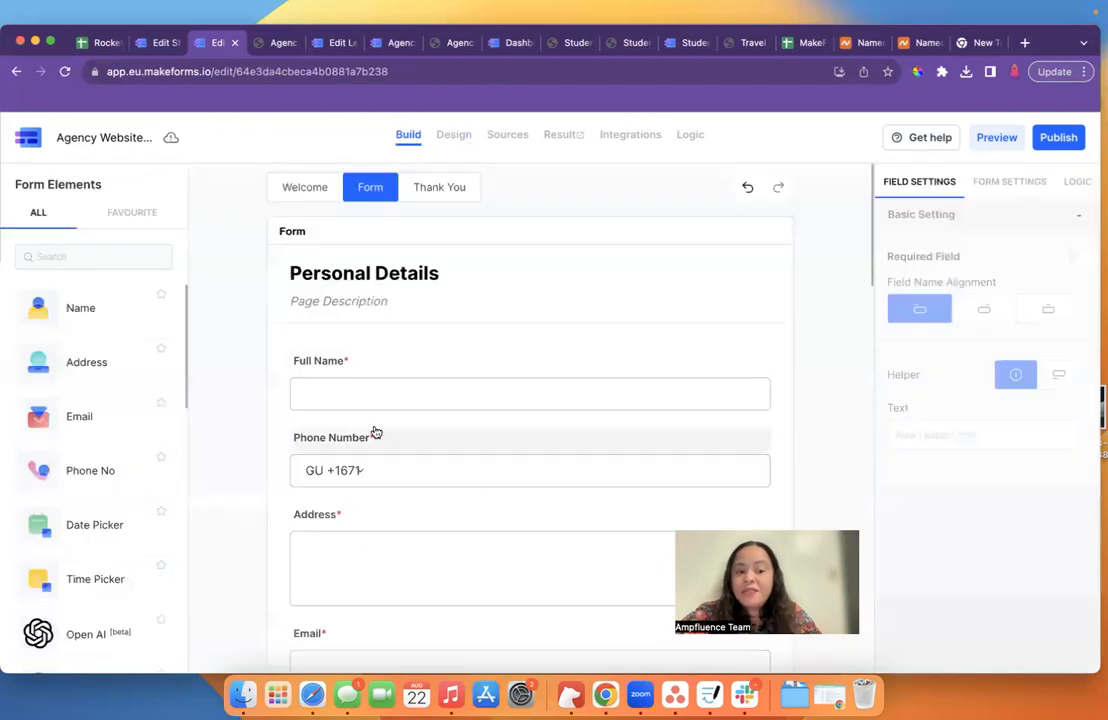
pyautogui.scroll(-5, 423, 495)
pyautogui.scroll(-3, 423, 495)
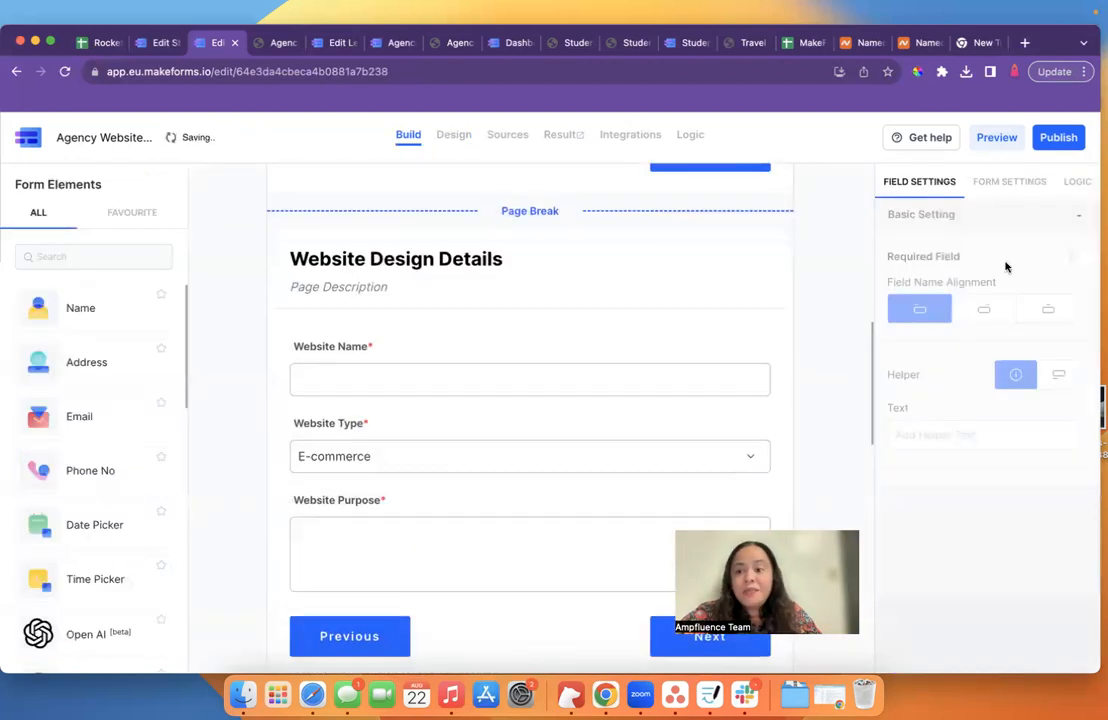
pyautogui.click(1015, 186)
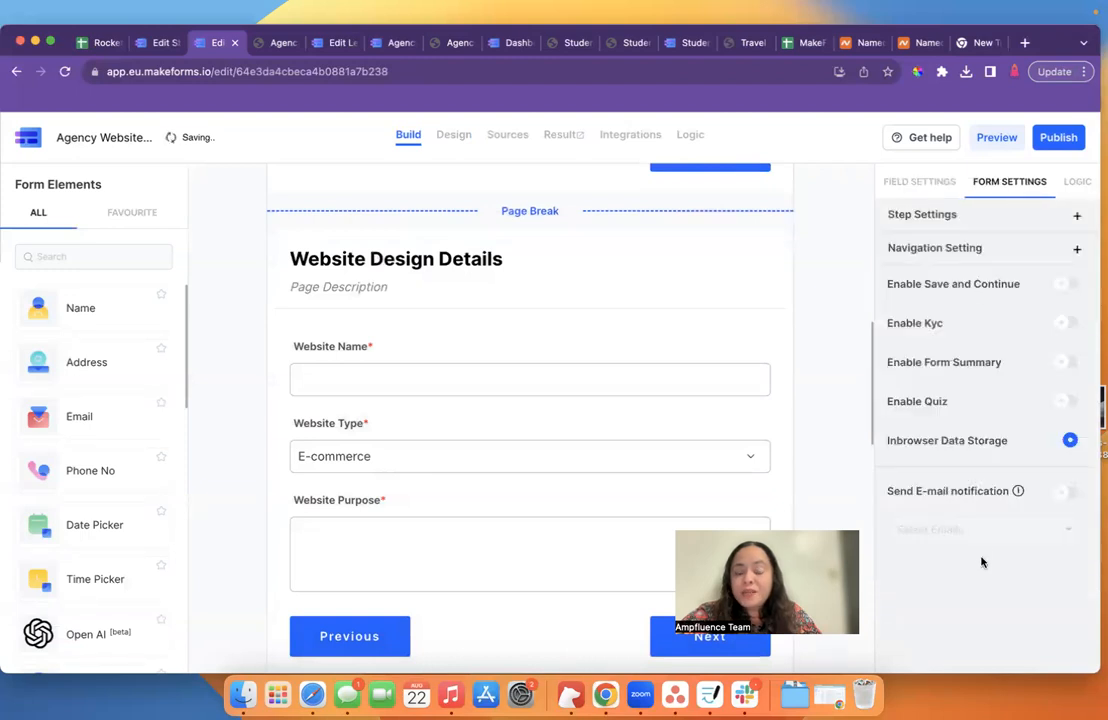
pyautogui.click(453, 140)
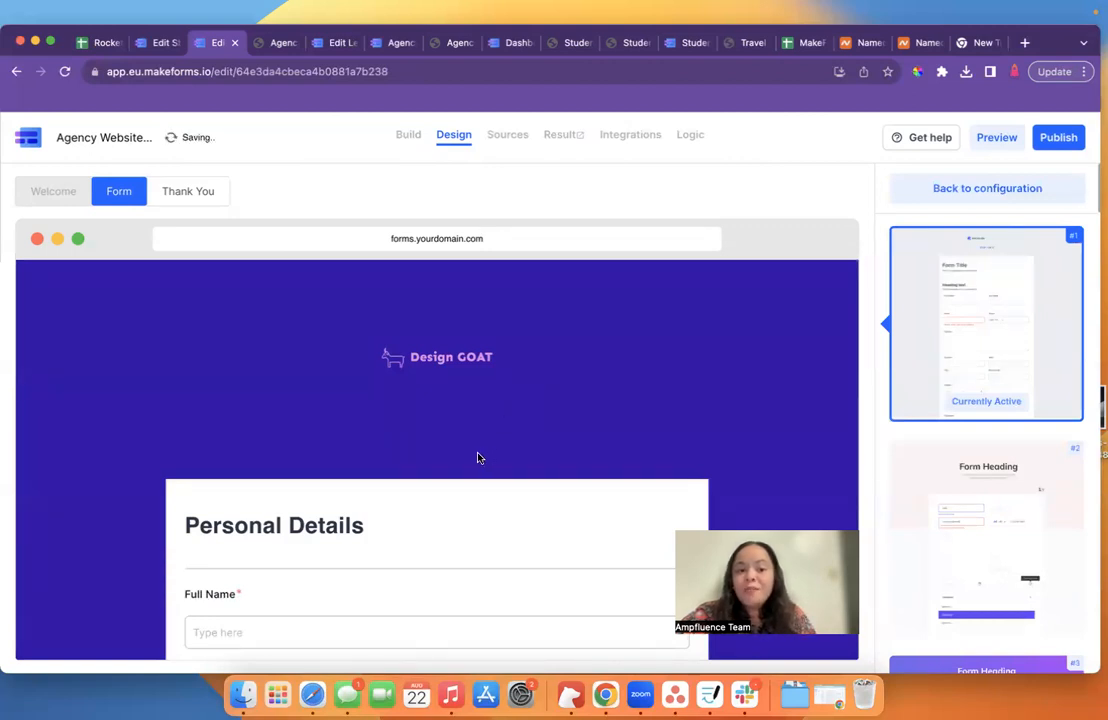
pyautogui.scroll(-5, 478, 456)
pyautogui.scroll(-3, 478, 455)
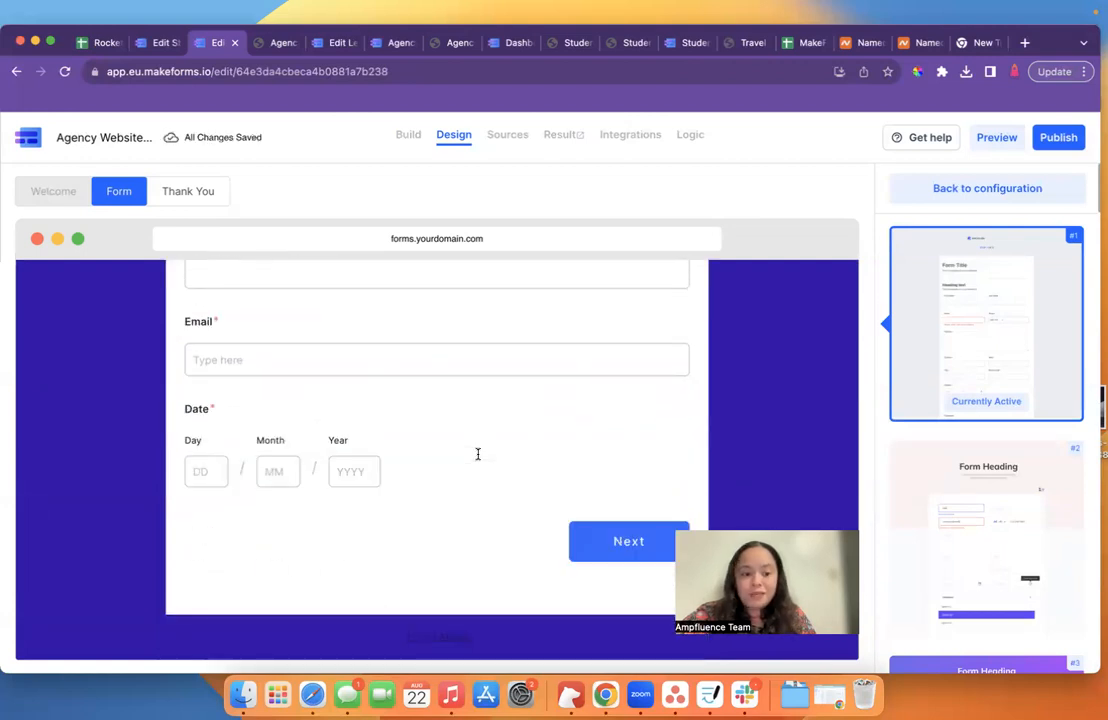
pyautogui.scroll(8, 478, 458)
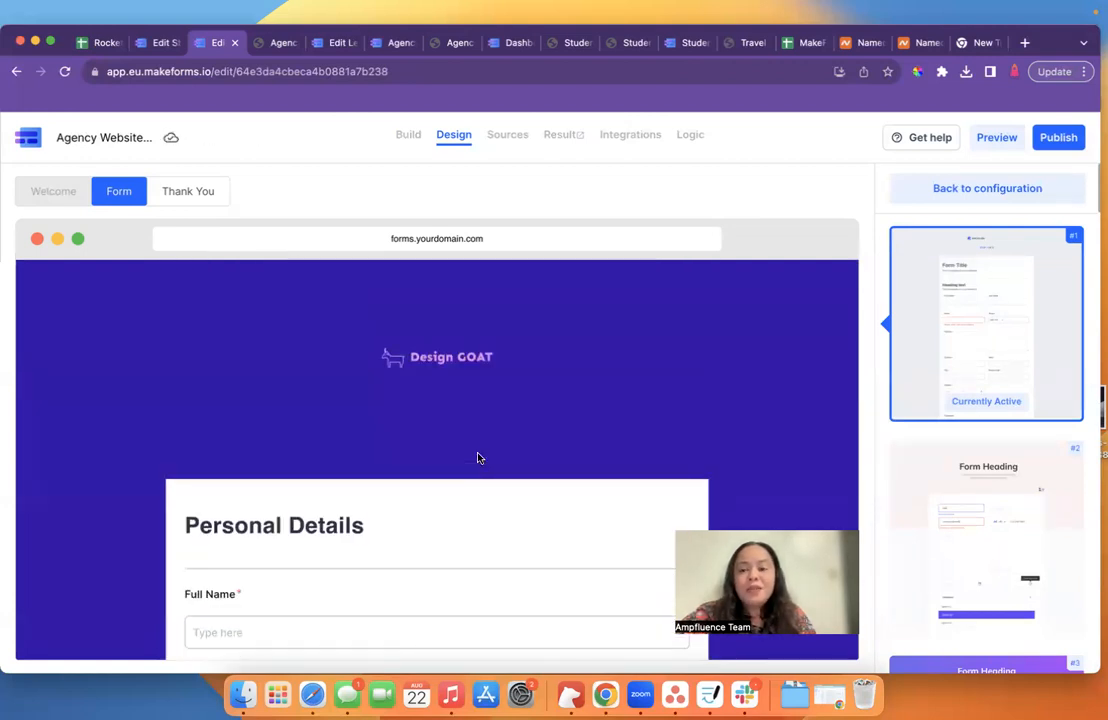
# Step: Publish the form, open its default link, and check the live Personal Details page
pyautogui.click(1060, 138)
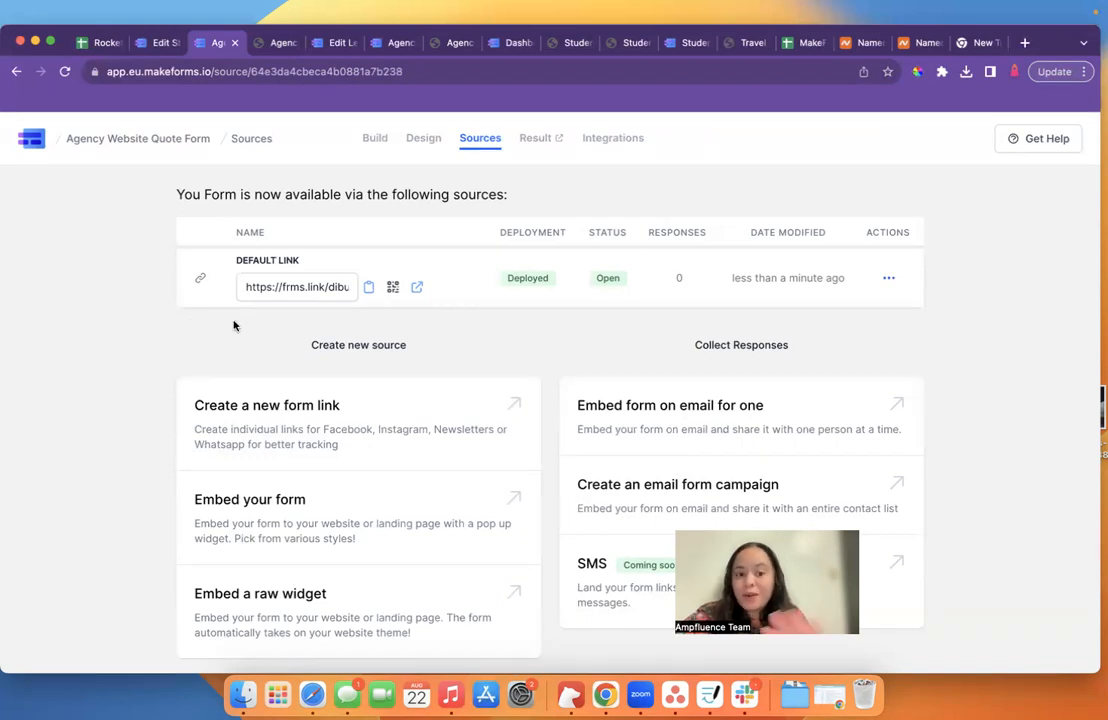
pyautogui.click(417, 287)
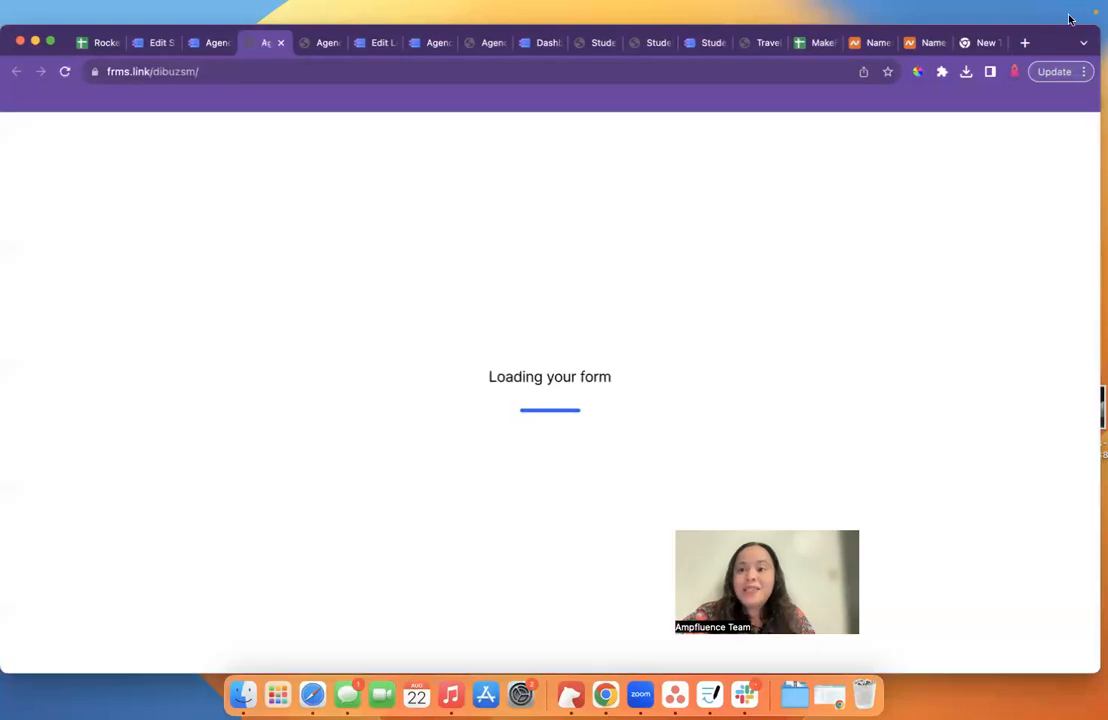
pyautogui.moveTo(1051, 39); pyautogui.dragTo(1053, 21)
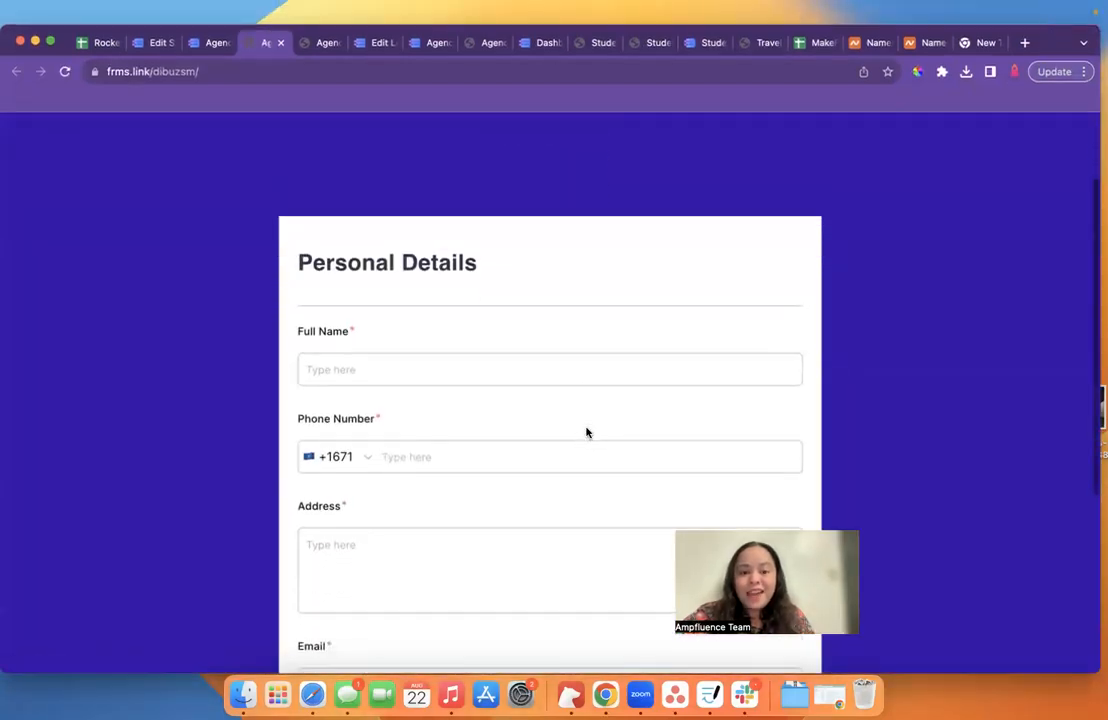
pyautogui.scroll(-5, 587, 432)
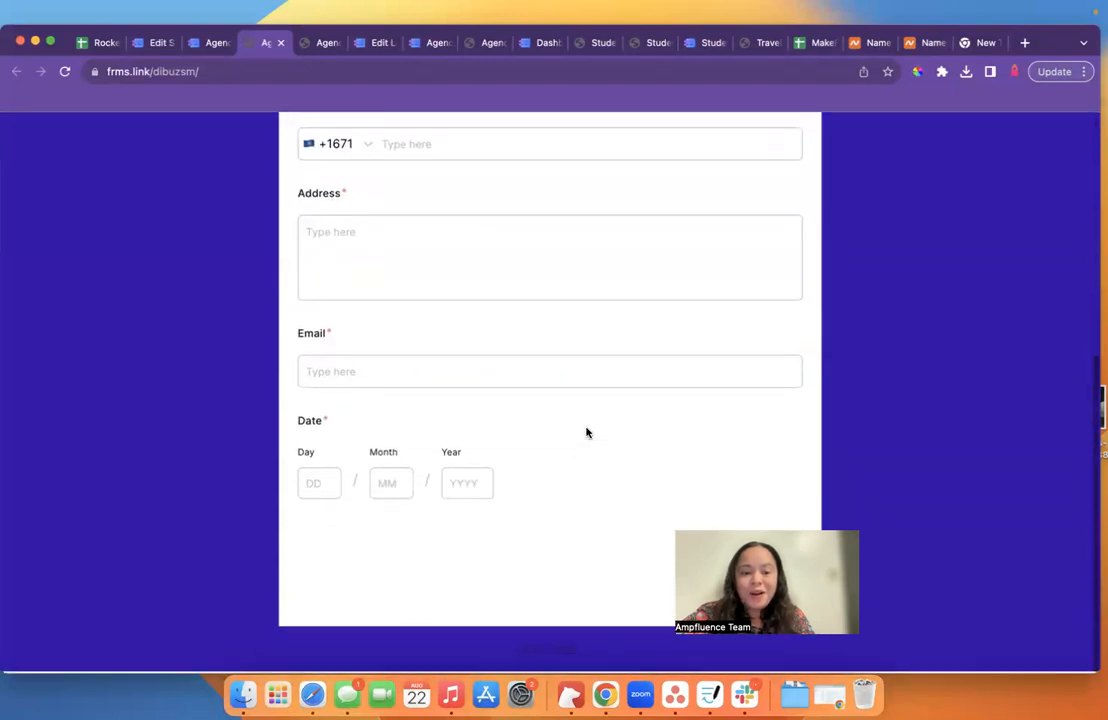
pyautogui.scroll(5, 587, 432)
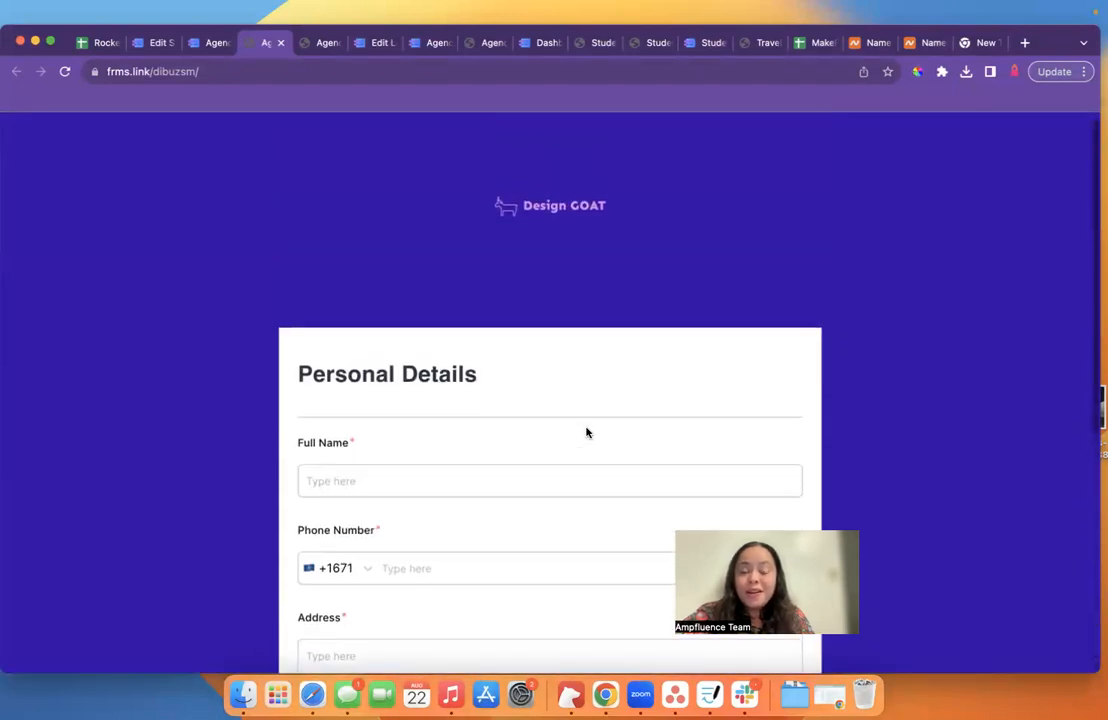